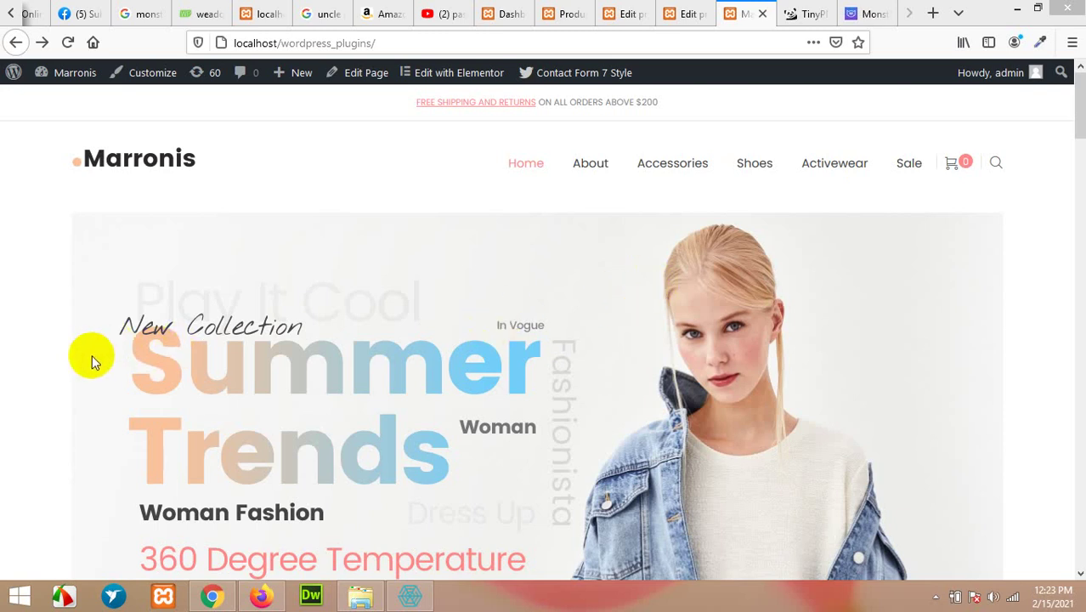
# Browse the local Marronis shop homepage and the TemplateMonster Monstroid2 product page.
pyautogui.scroll(-5, 143, 347)
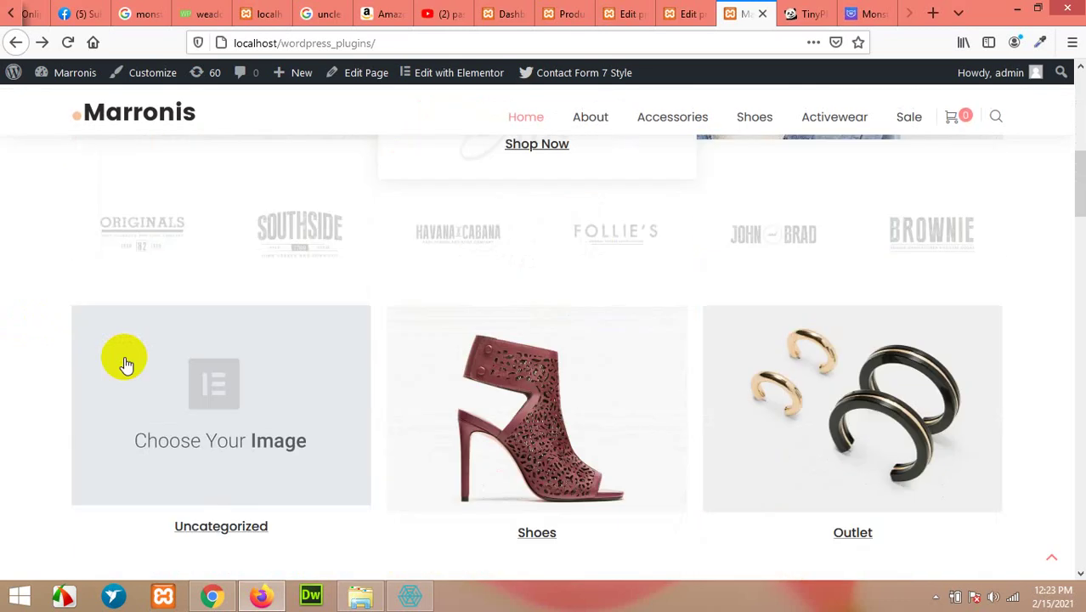
pyautogui.scroll(4, 55, 358)
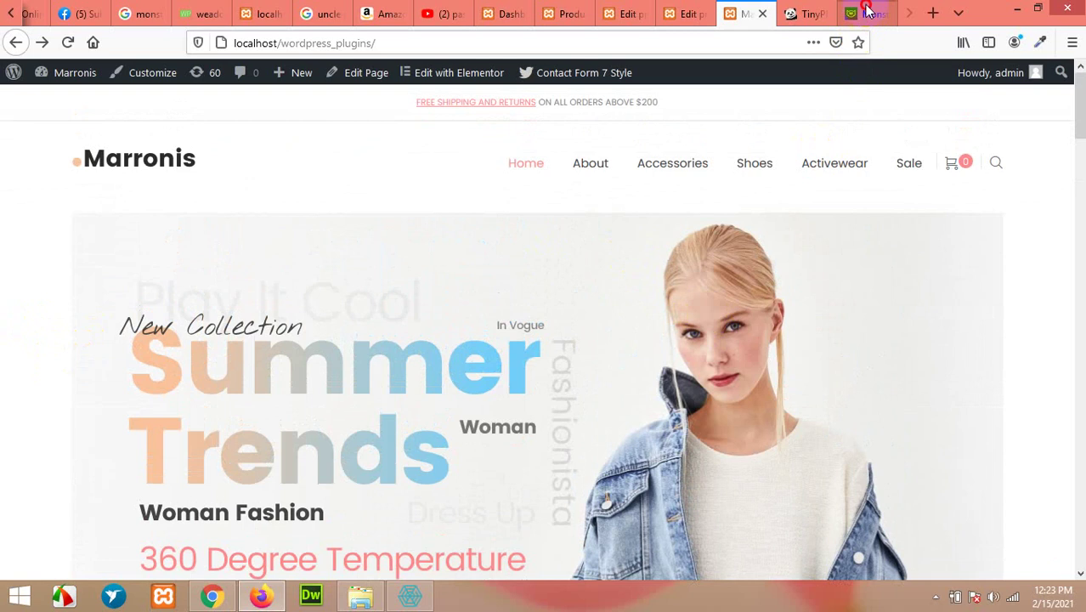
pyautogui.click(865, 13)
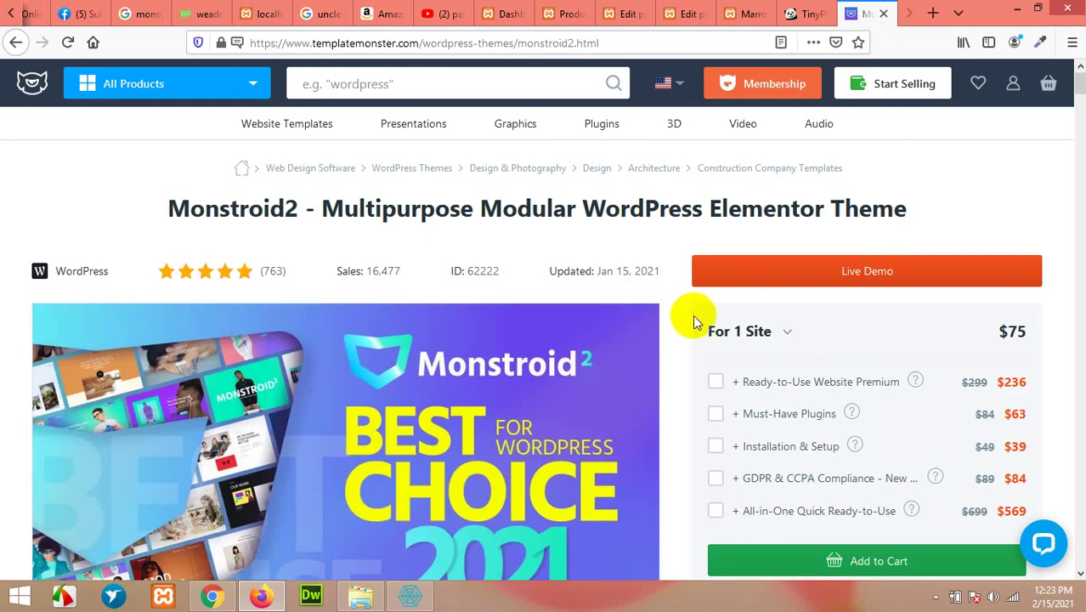
pyautogui.scroll(-2, 665, 332)
pyautogui.scroll(2, 717, 315)
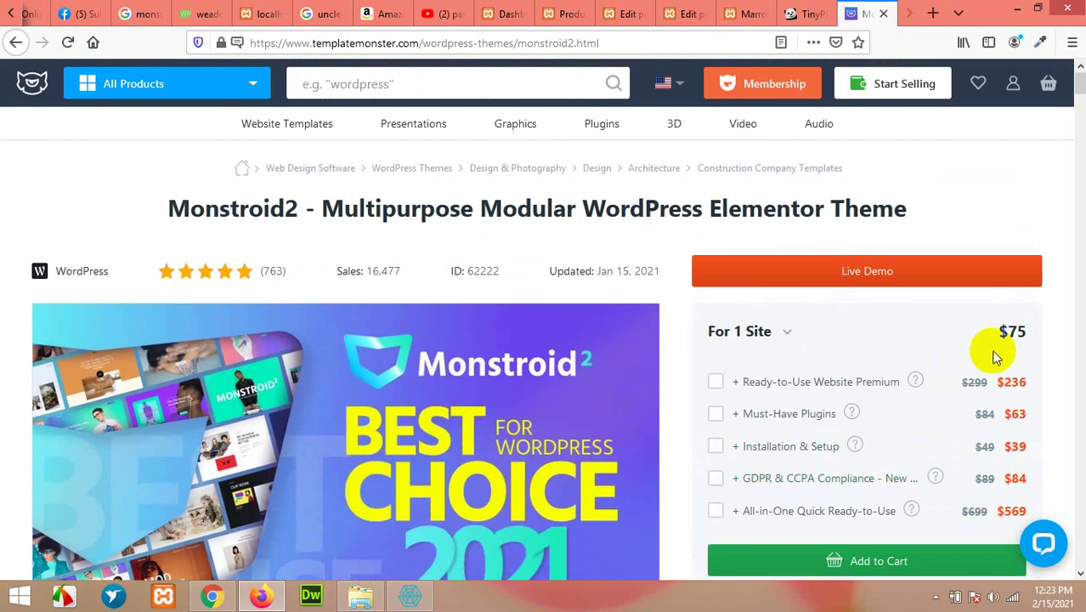
pyautogui.click(736, 12)
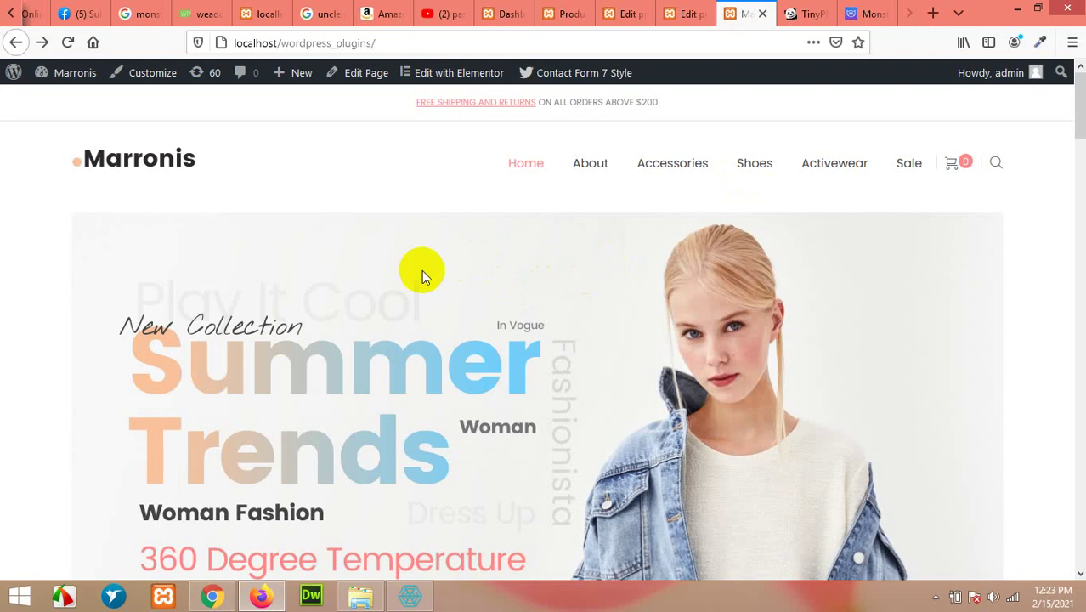
pyautogui.scroll(-5, 461, 327)
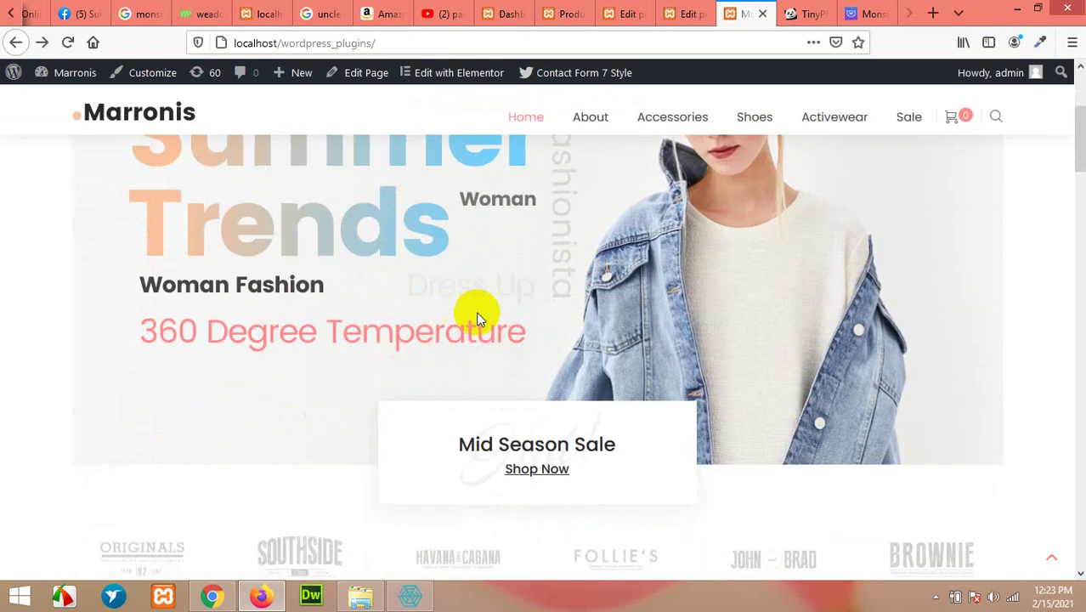
pyautogui.scroll(5, 23, 311)
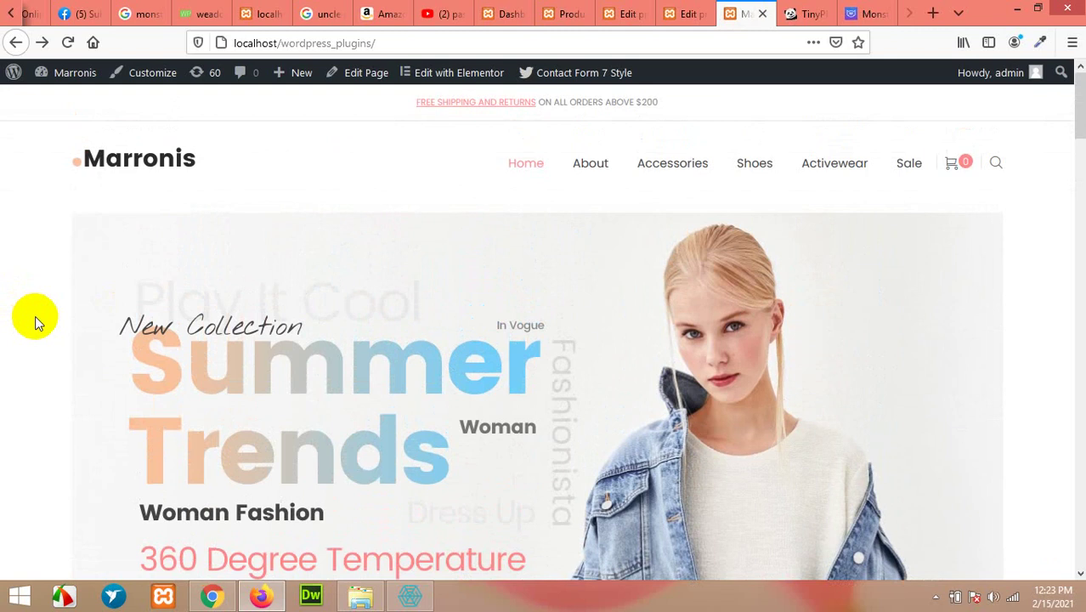
pyautogui.scroll(-2, 160, 344)
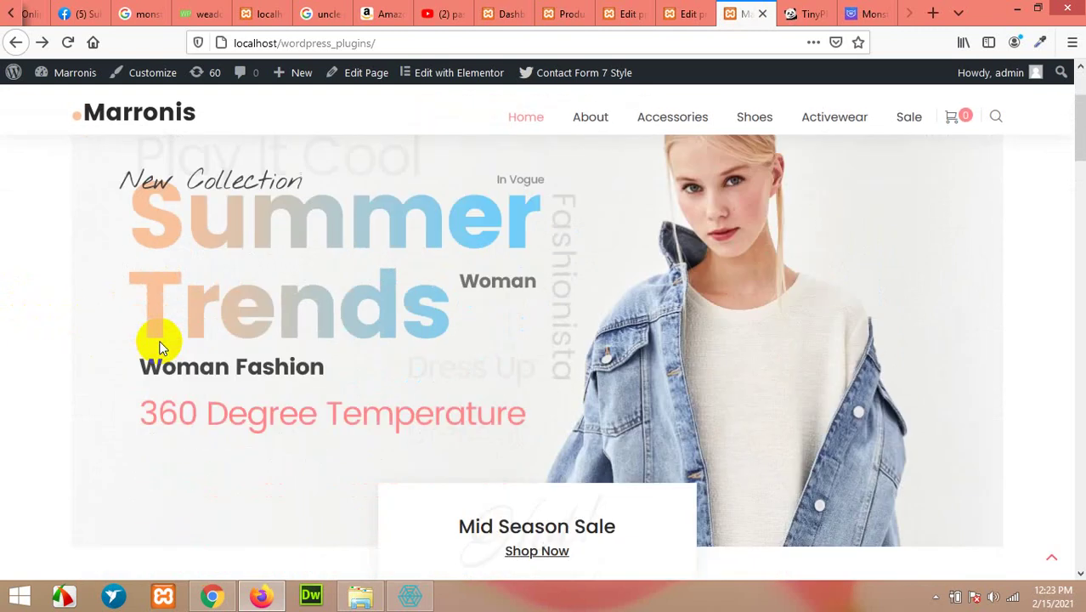
pyautogui.scroll(-6, 400, 303)
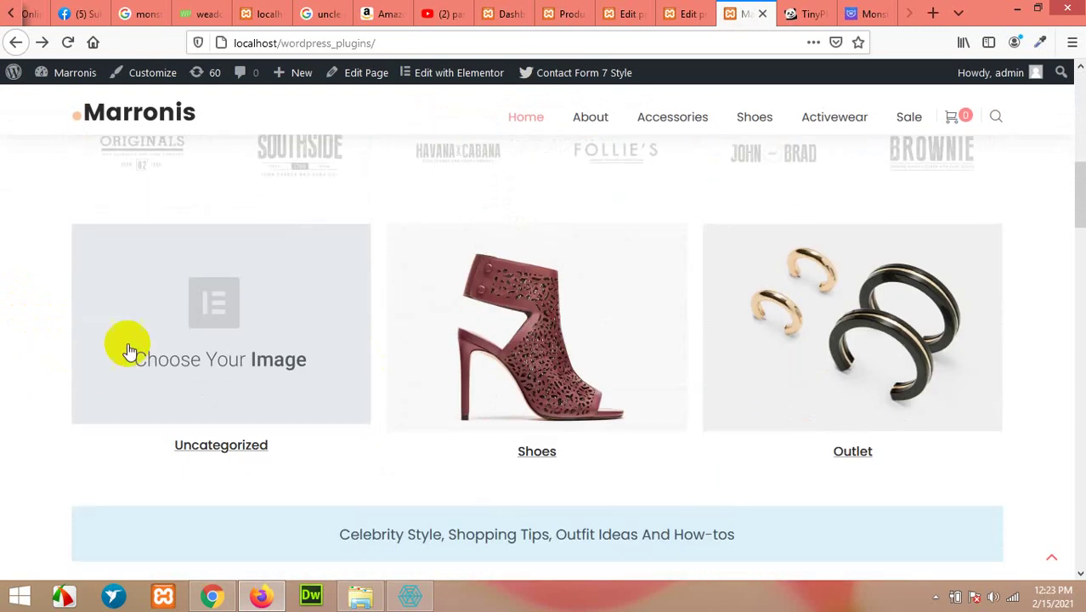
pyautogui.scroll(-2, 174, 242)
pyautogui.scroll(-3, 97, 332)
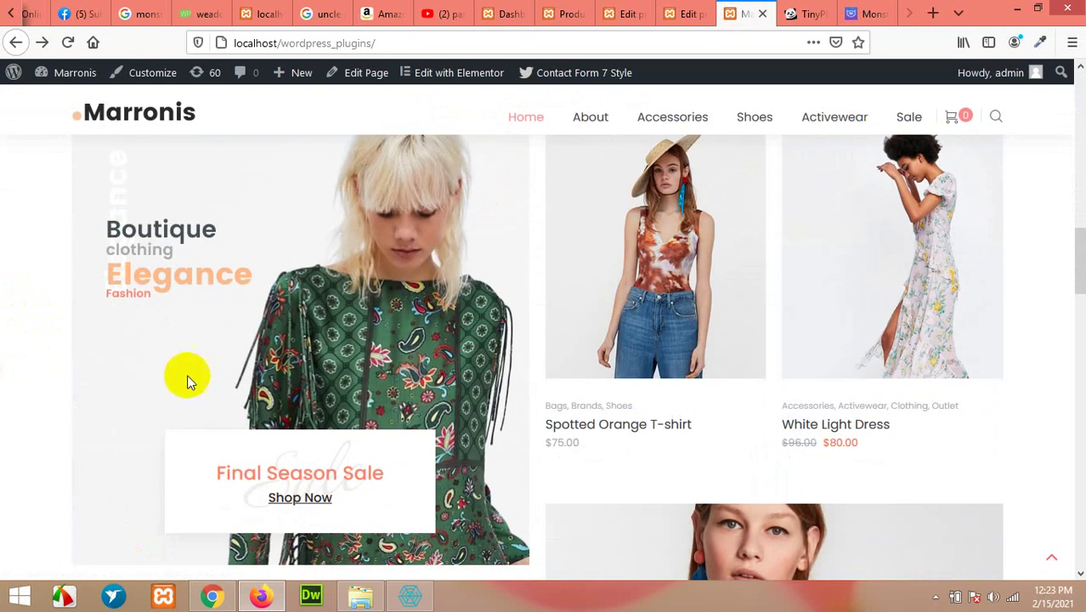
pyautogui.scroll(-1, 682, 365)
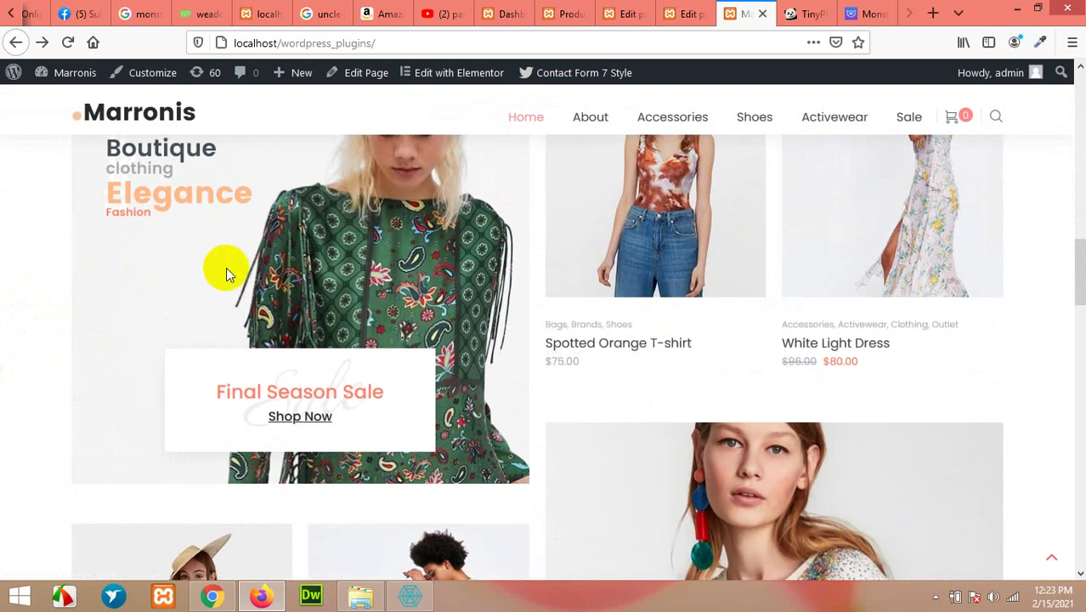
pyautogui.scroll(2, 409, 289)
pyautogui.scroll(-8, 850, 335)
pyautogui.scroll(-15, 507, 339)
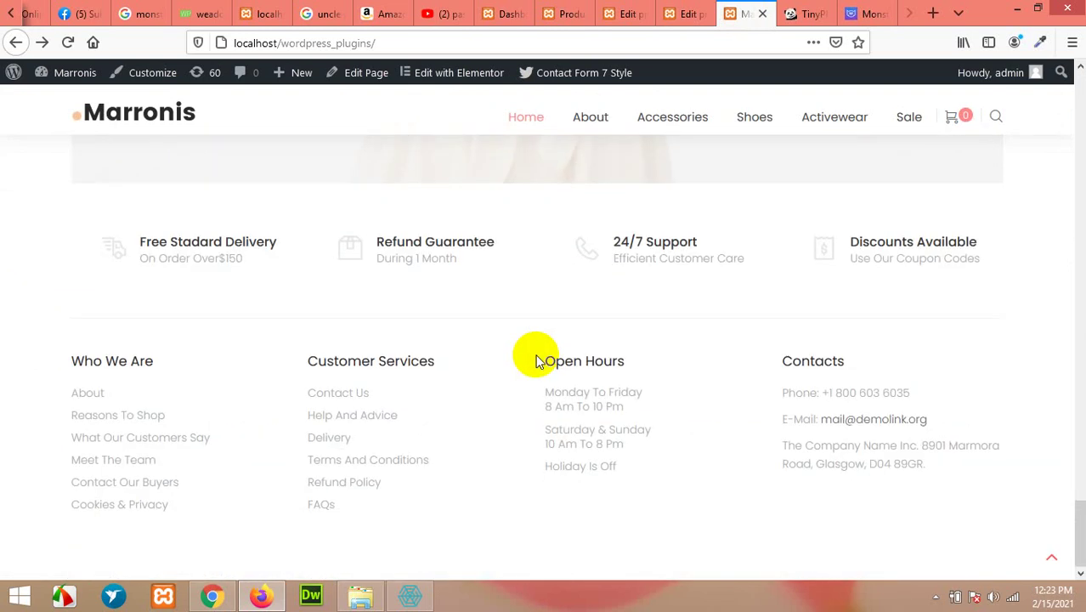
pyautogui.scroll(20, 486, 338)
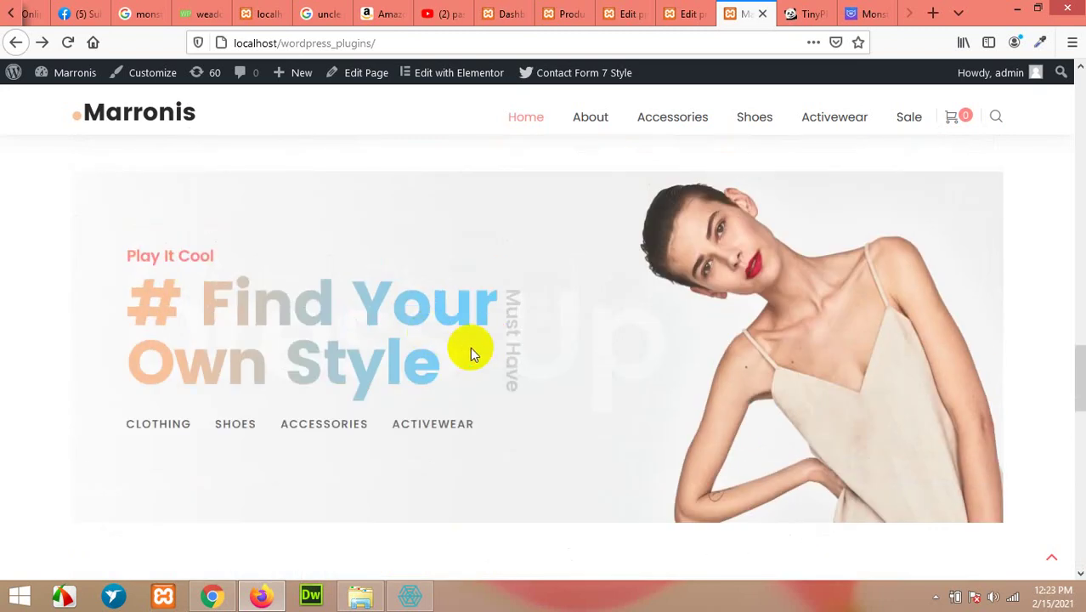
pyautogui.scroll(10, 386, 375)
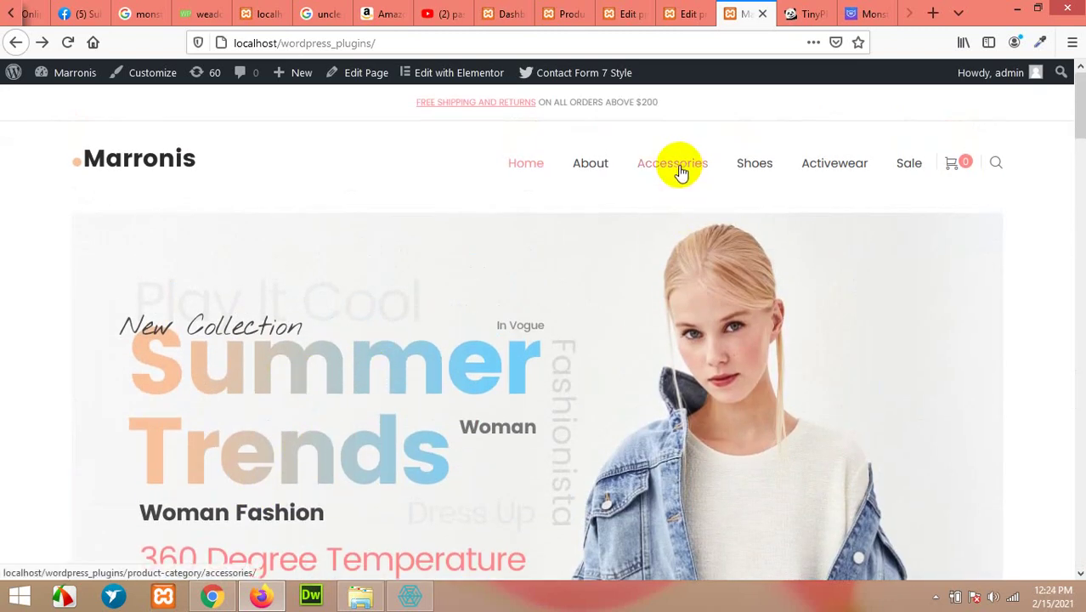
# Open the shop's Accessories category page and scroll through it.
pyautogui.click(679, 169)
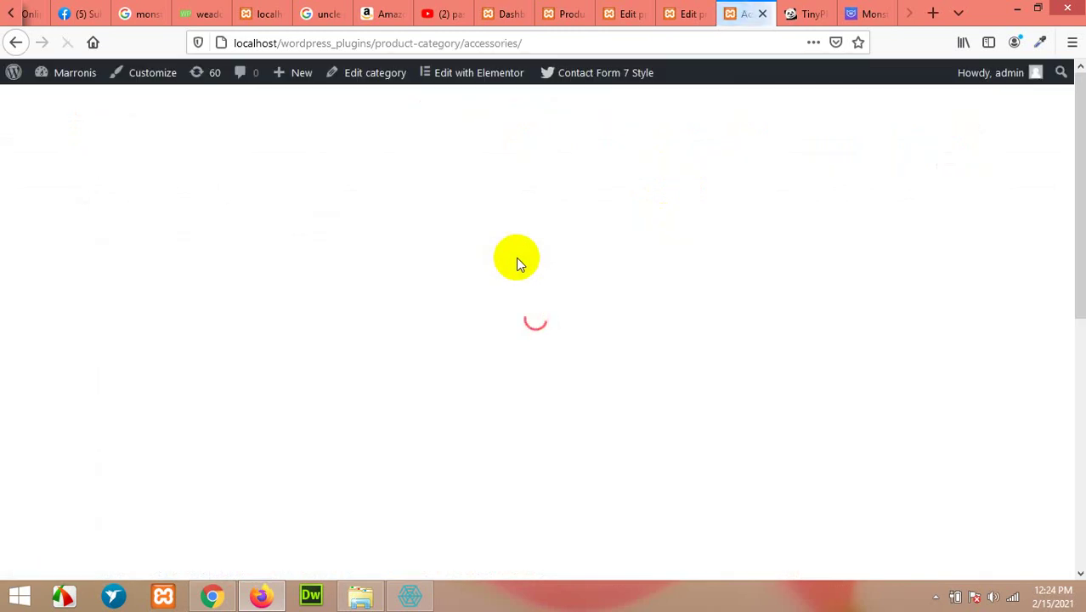
pyautogui.scroll(-10, 592, 299)
pyautogui.scroll(12, 602, 318)
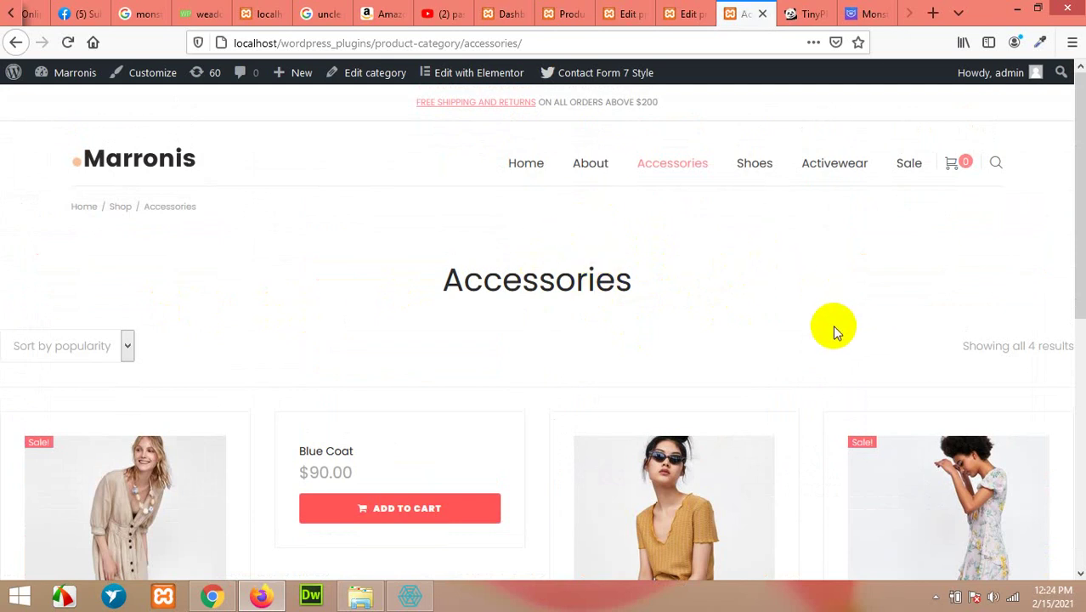
pyautogui.scroll(-3, 831, 324)
pyautogui.scroll(3, 807, 328)
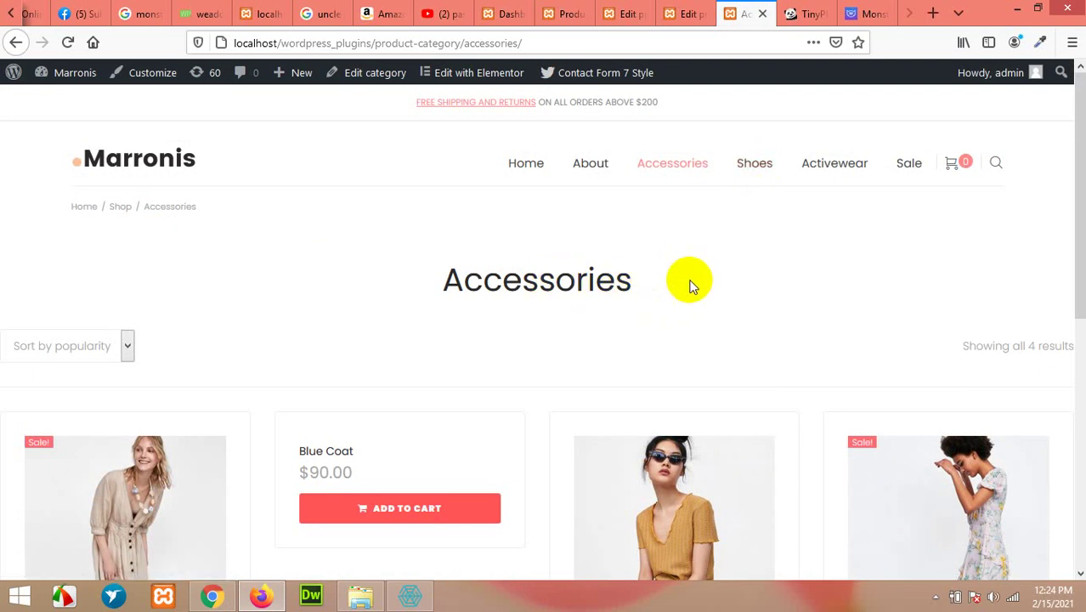
# Check the other browser tabs, then minimize the browser and select the Monstroid2 zip on the desktop.
pyautogui.click(875, 12)
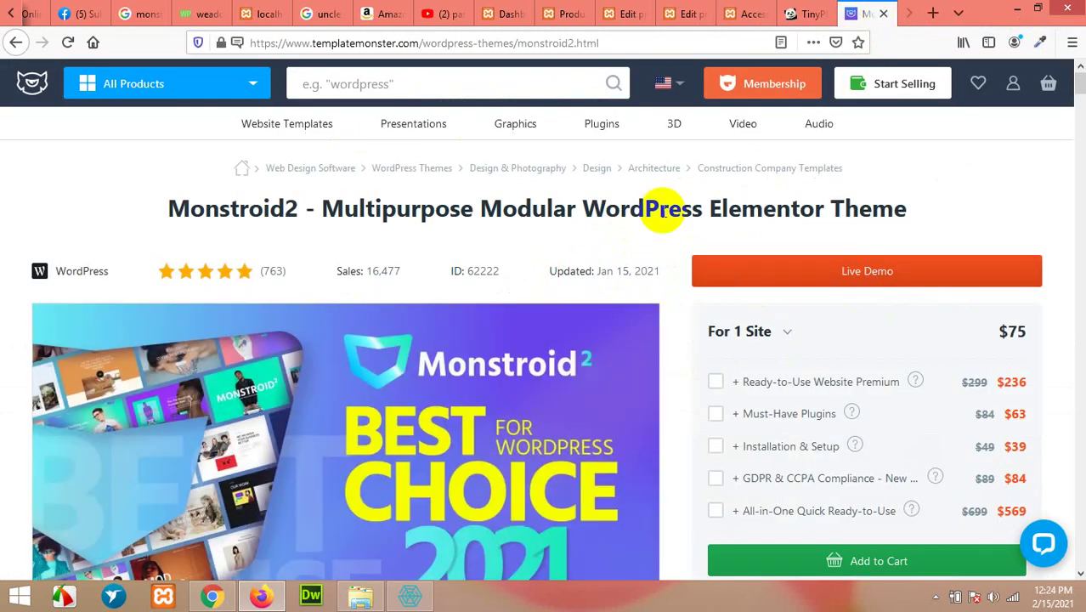
pyautogui.click(671, 13)
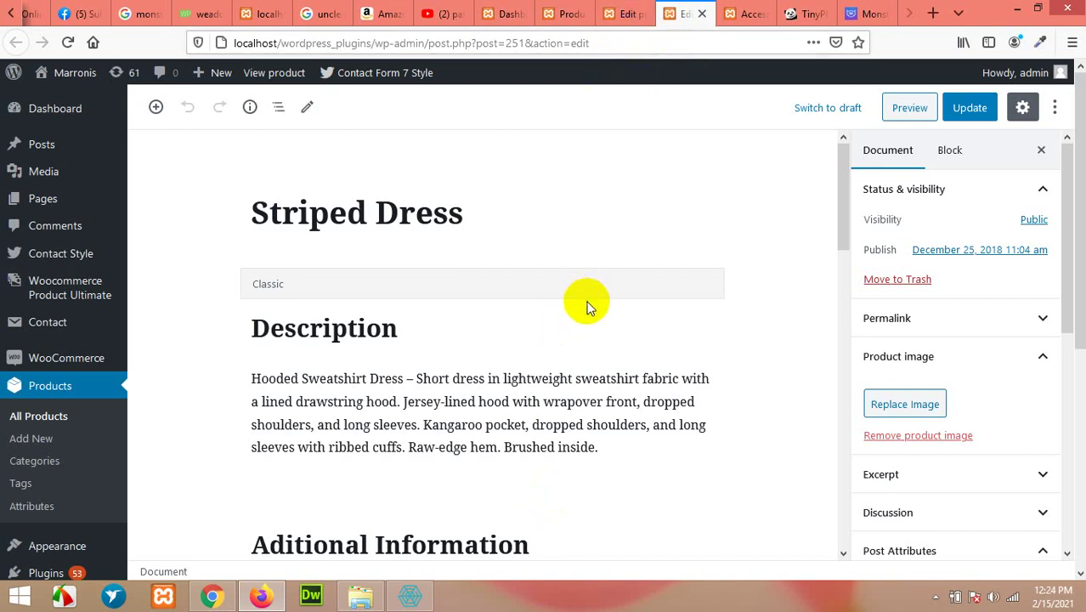
pyautogui.click(1016, 10)
pyautogui.click(741, 374)
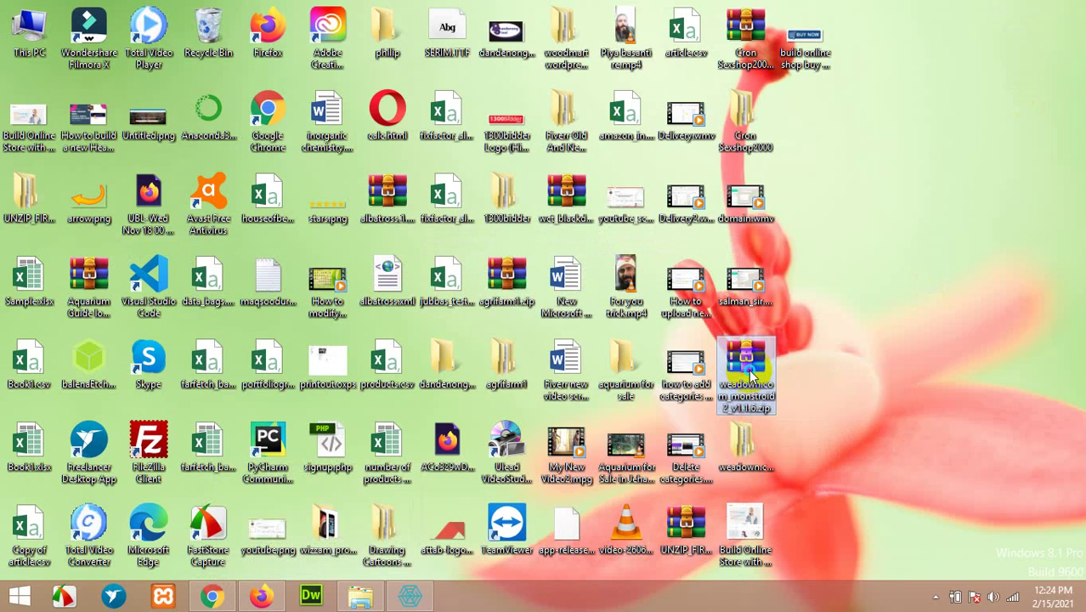
# Open the extracted weadown.com_monstroid2_v1.1.6 folder next to the archive.
pyautogui.rightClick(750, 372)
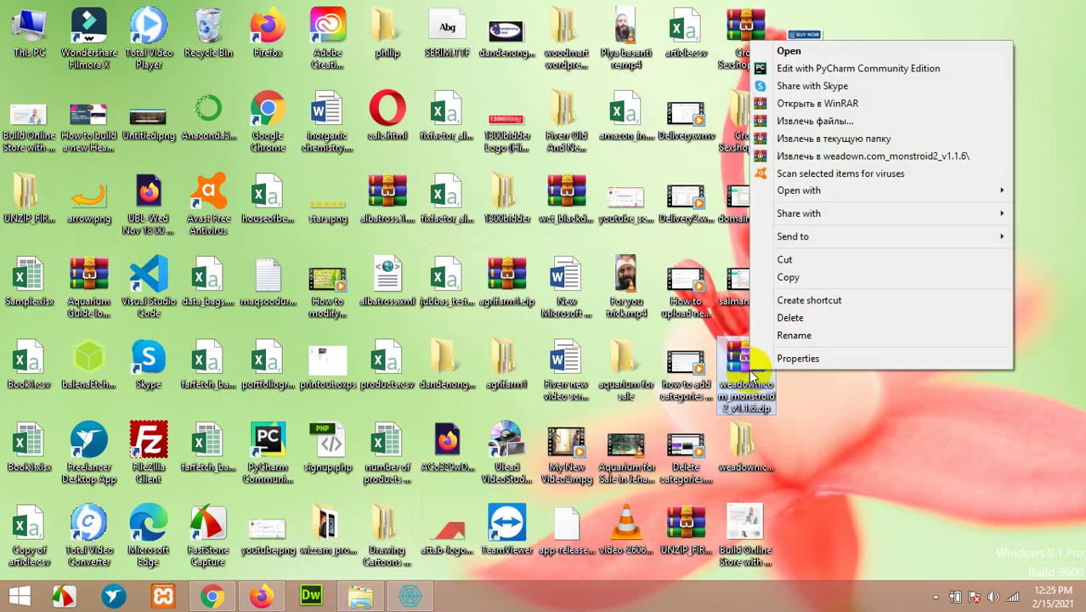
pyautogui.click(748, 440)
pyautogui.doubleClick(745, 444)
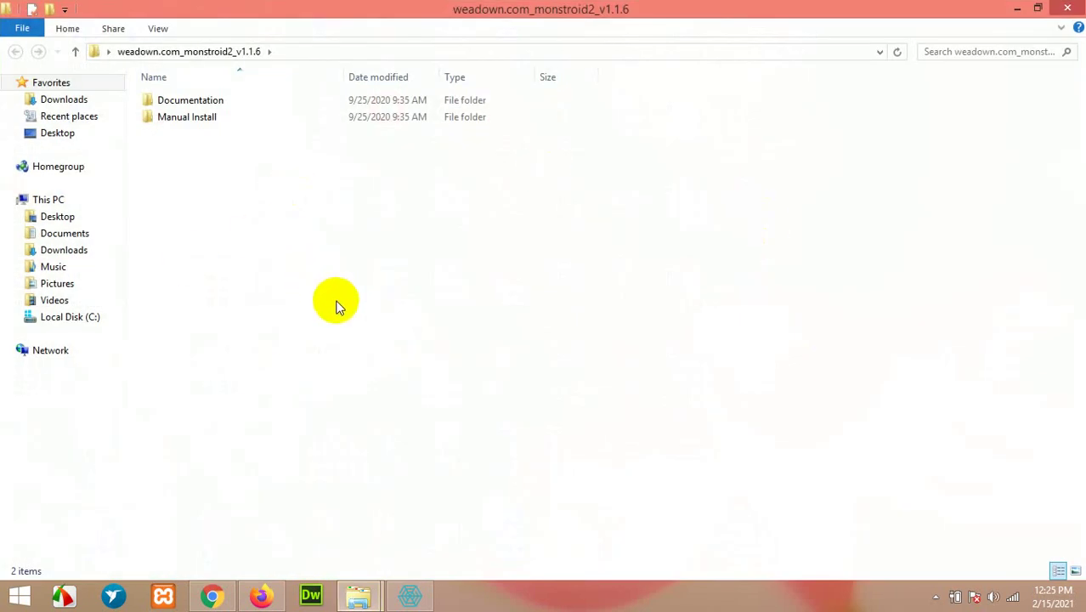
# Go into Manual Install › Theme and inspect monstroid2.zip and monstroid2-child.zip.
pyautogui.click(182, 119)
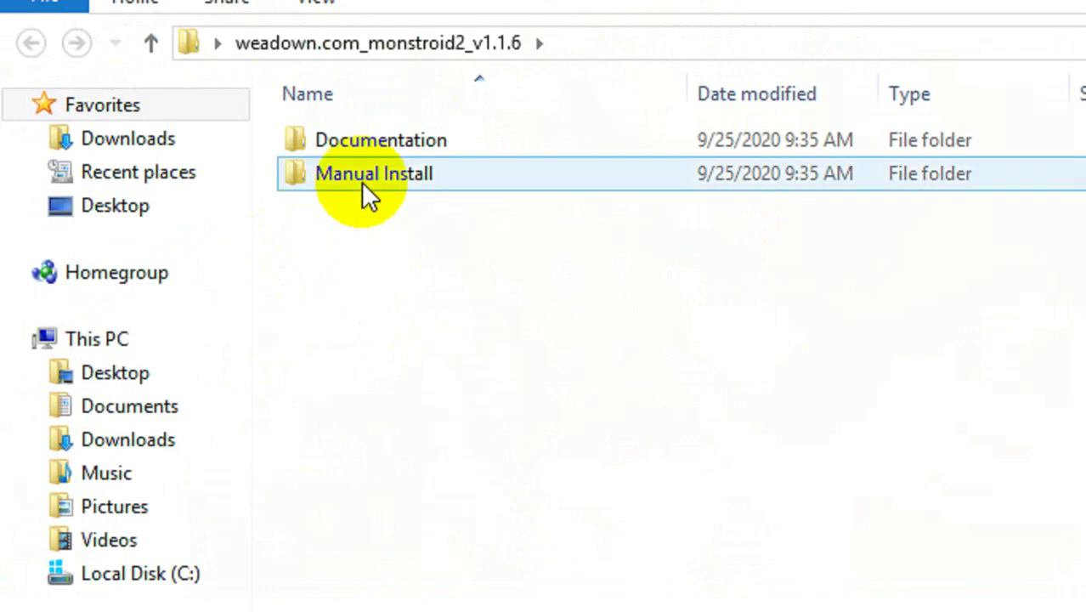
pyautogui.doubleClick(357, 169)
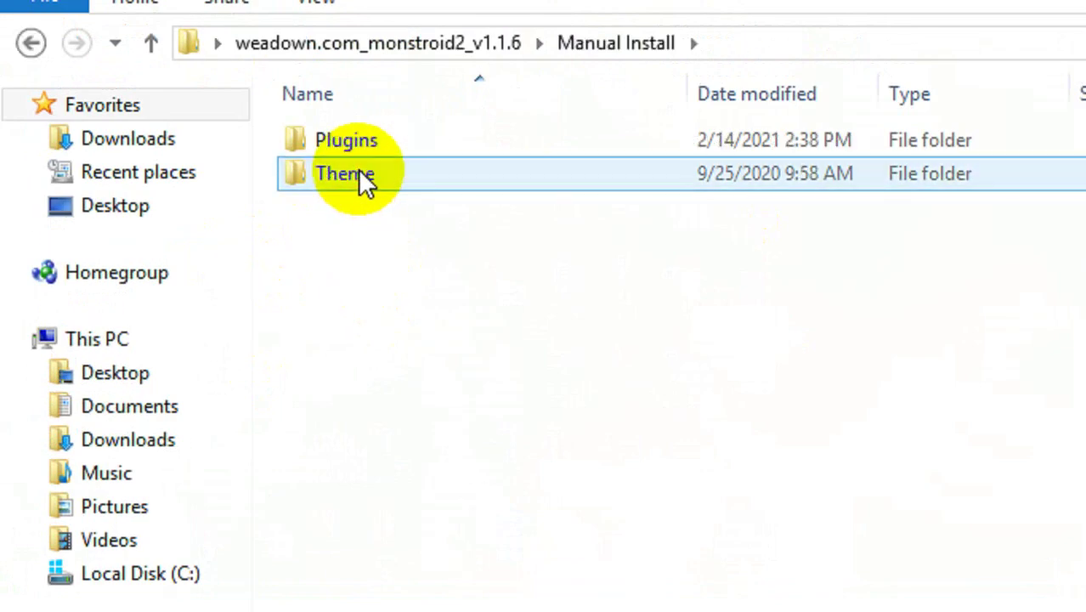
pyautogui.doubleClick(357, 169)
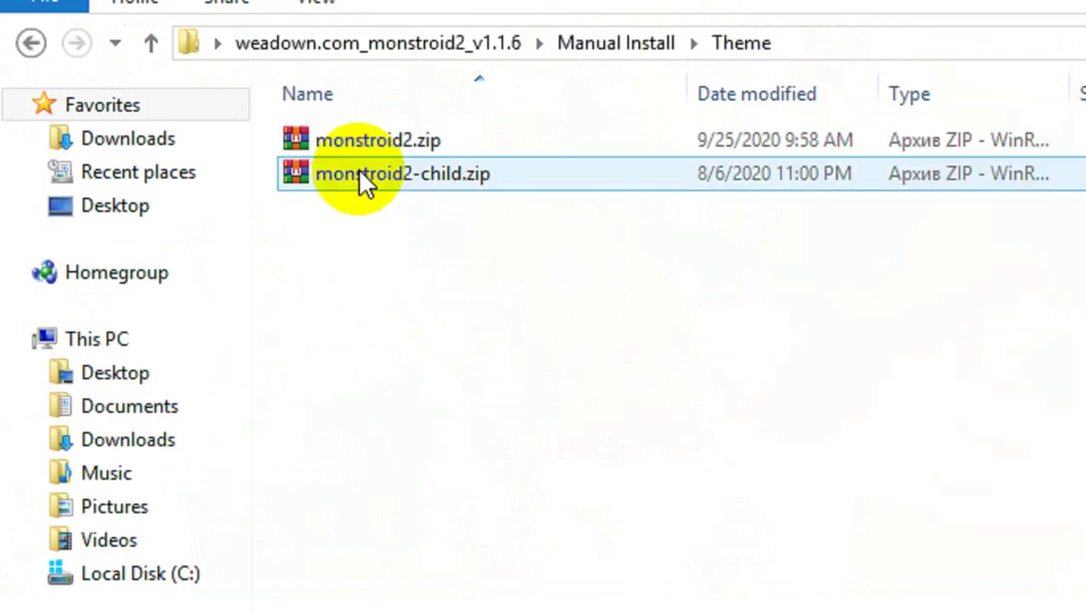
pyautogui.click(365, 140)
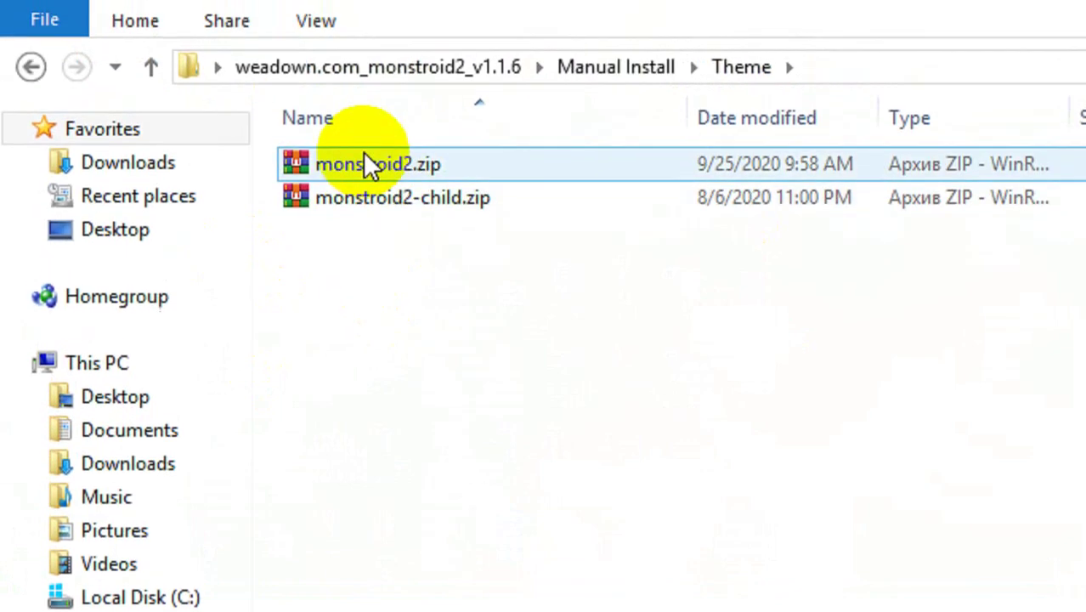
pyautogui.click(404, 198)
pyautogui.click(390, 161)
pyautogui.click(361, 192)
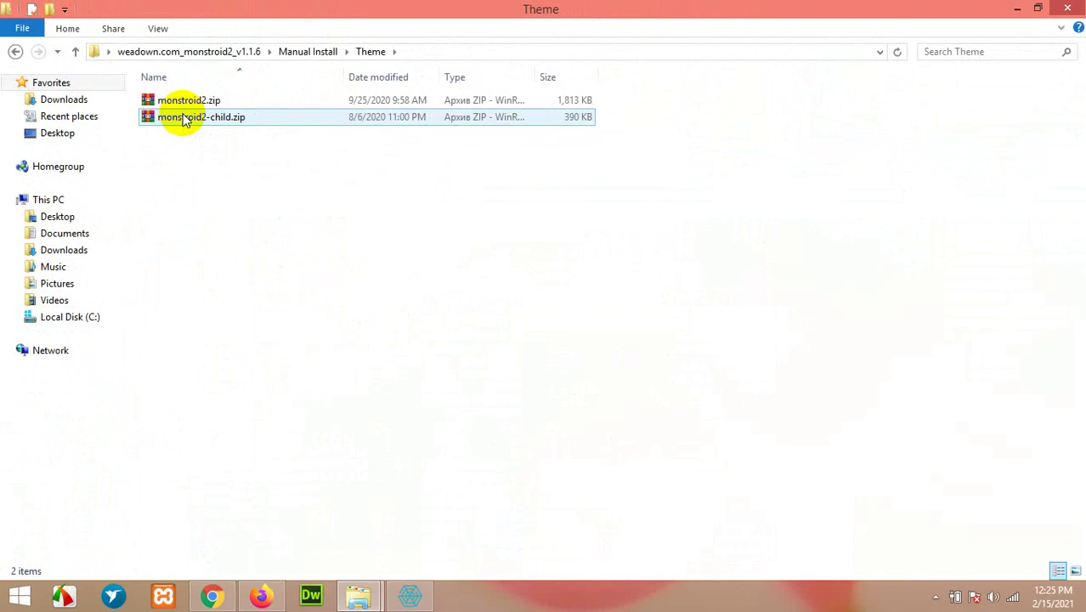
pyautogui.click(304, 53)
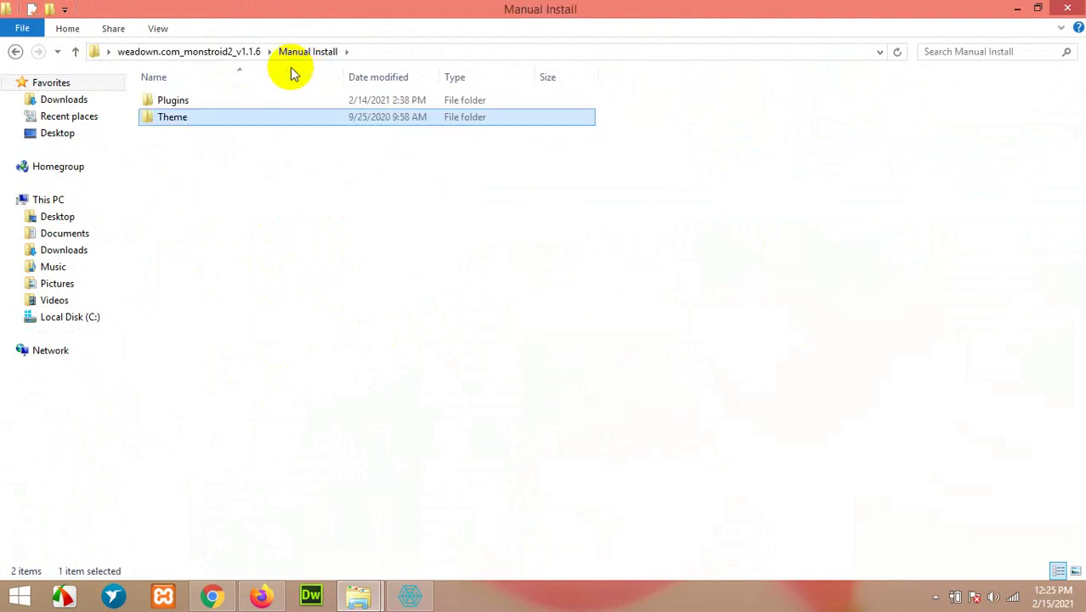
pyautogui.doubleClick(174, 104)
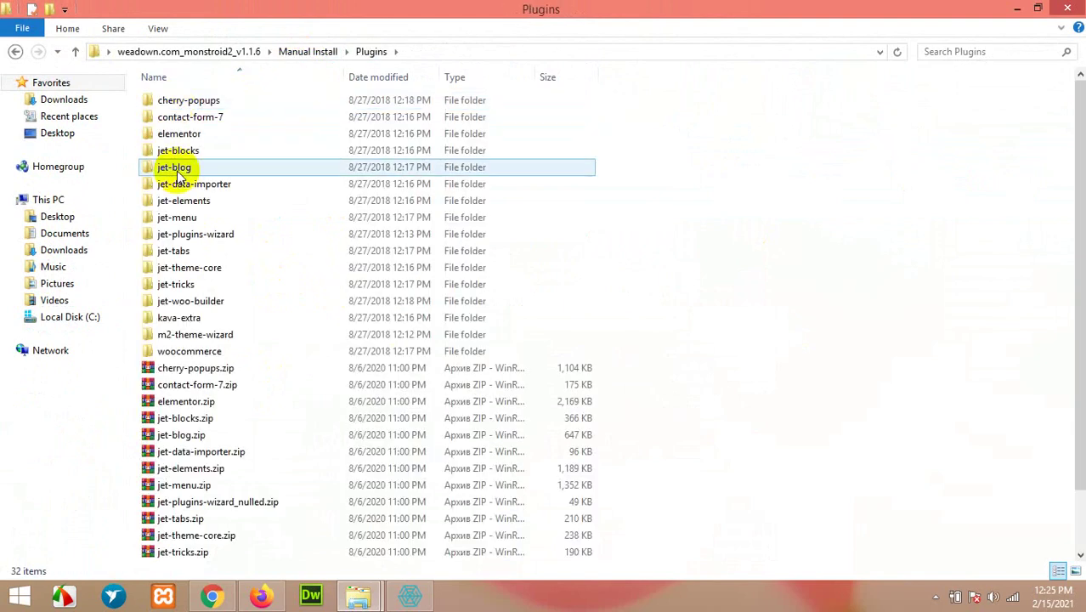
pyautogui.scroll(-2, 179, 270)
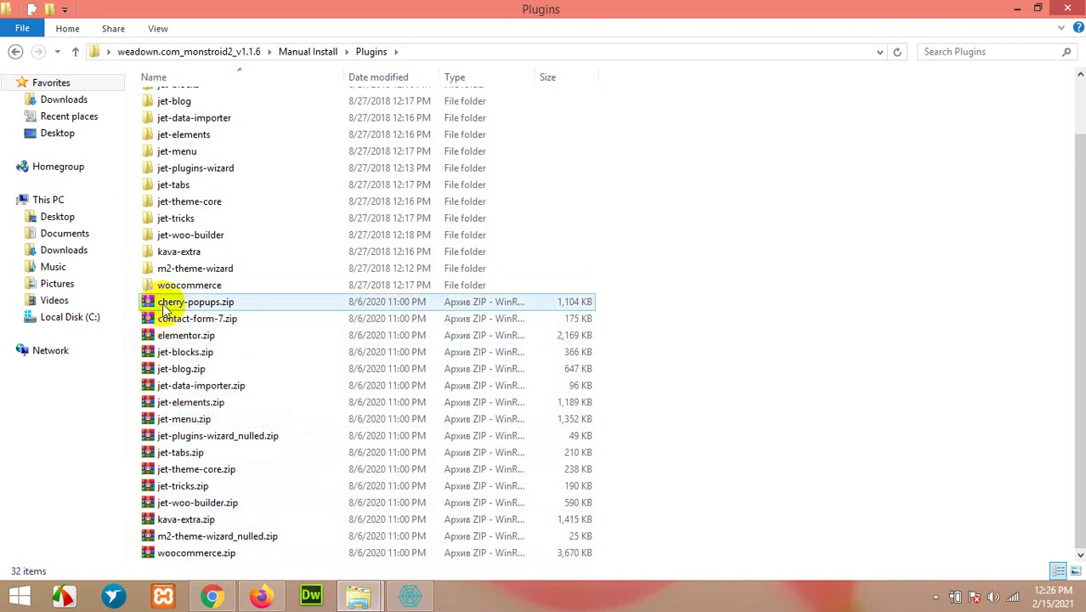
pyautogui.scroll(2, 175, 336)
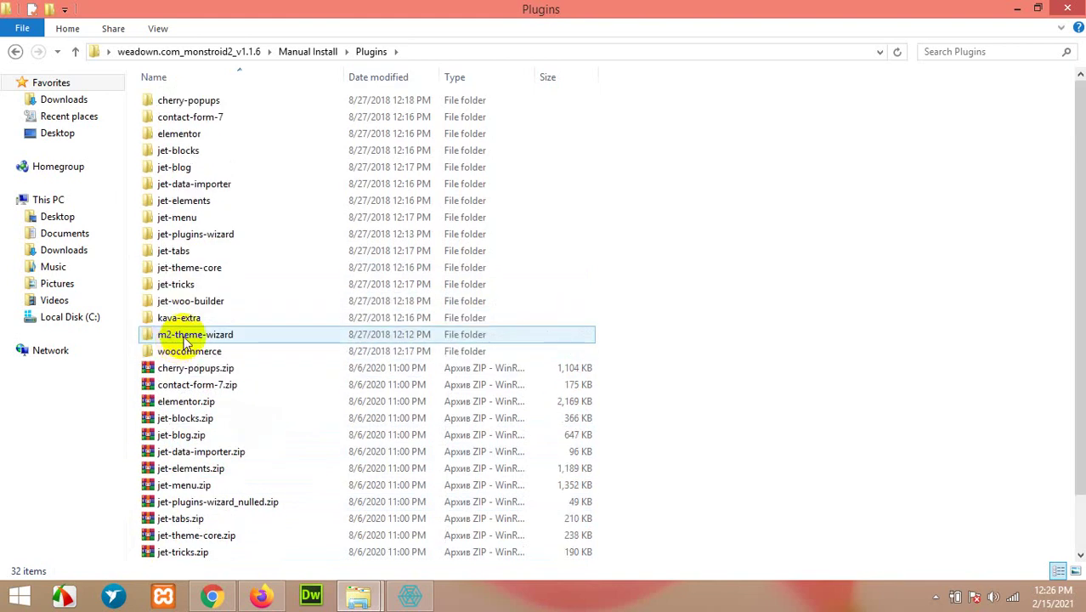
pyautogui.click(308, 52)
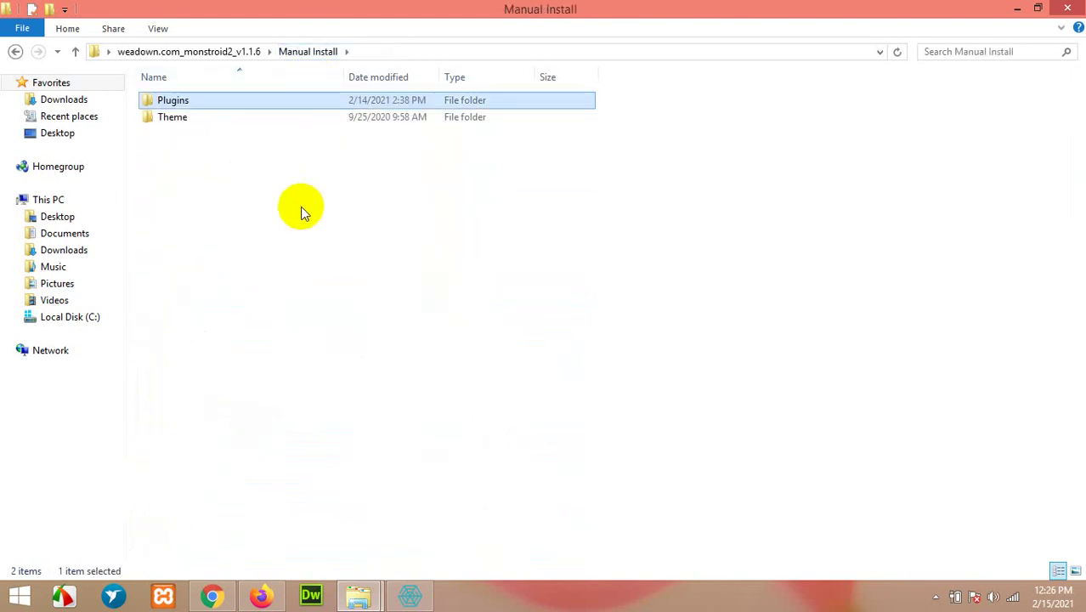
pyautogui.doubleClick(172, 104)
pyautogui.scroll(-2, 242, 348)
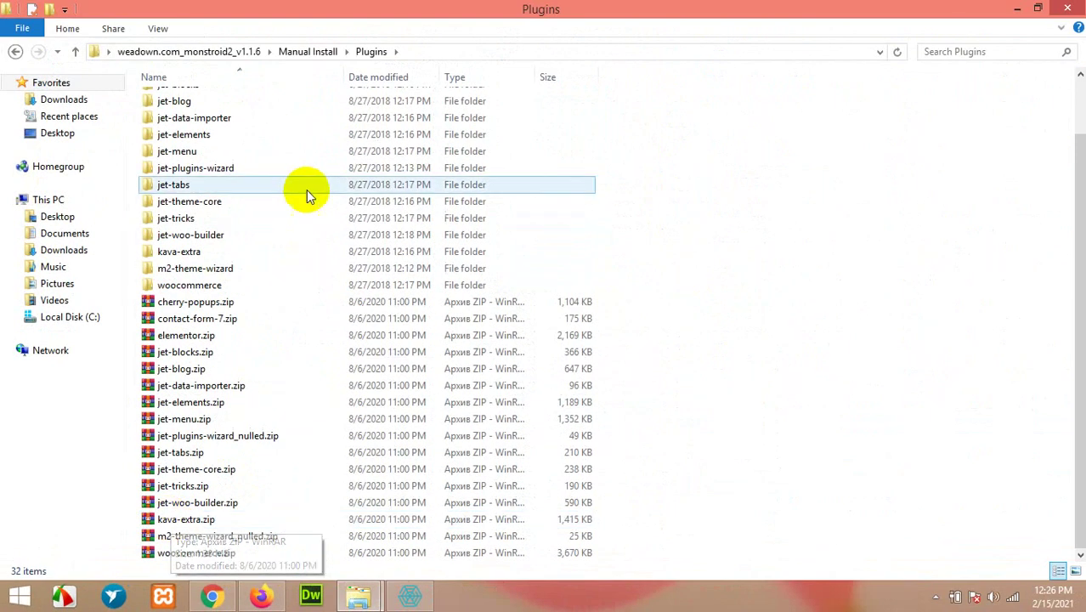
pyautogui.click(308, 51)
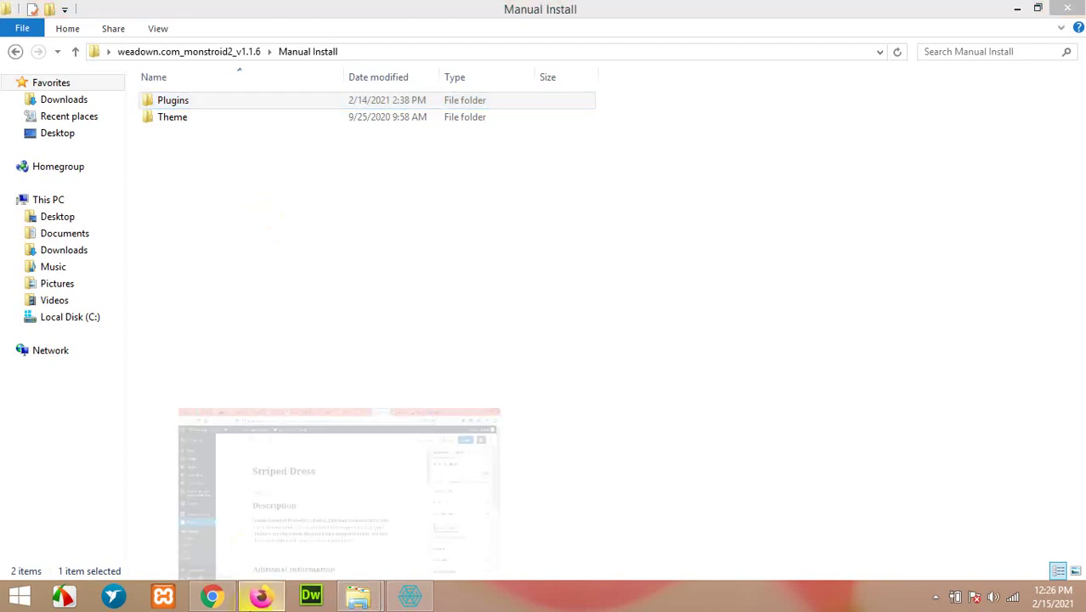
# Bring Firefox forward and go from the WordPress dashboard to Appearance › Themes › Add New.
pyautogui.click(260, 595)
pyautogui.click(508, 13)
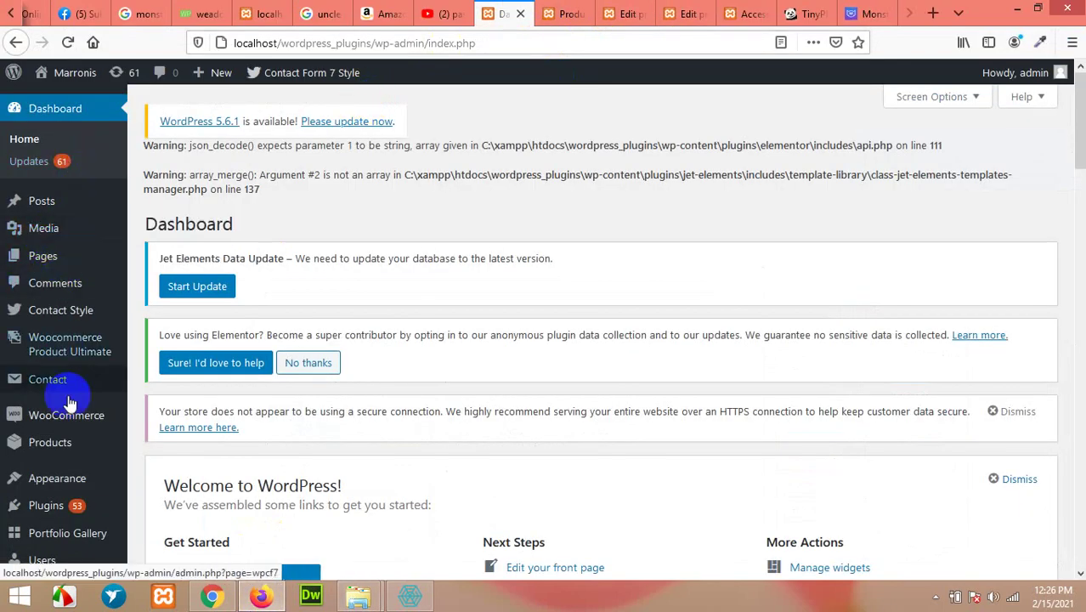
pyautogui.moveTo(63, 487)
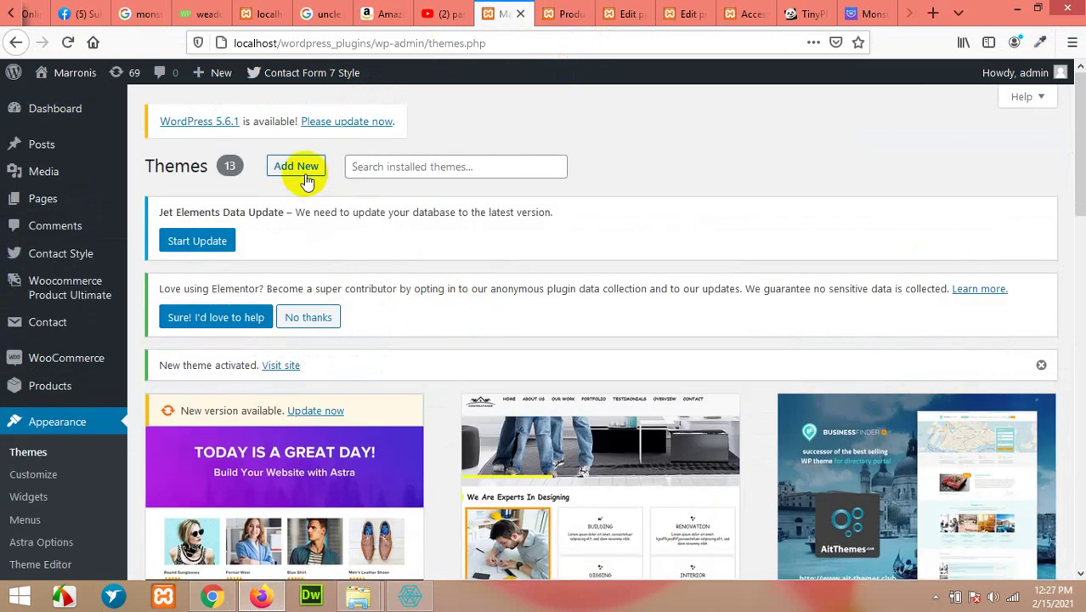
pyautogui.click(305, 175)
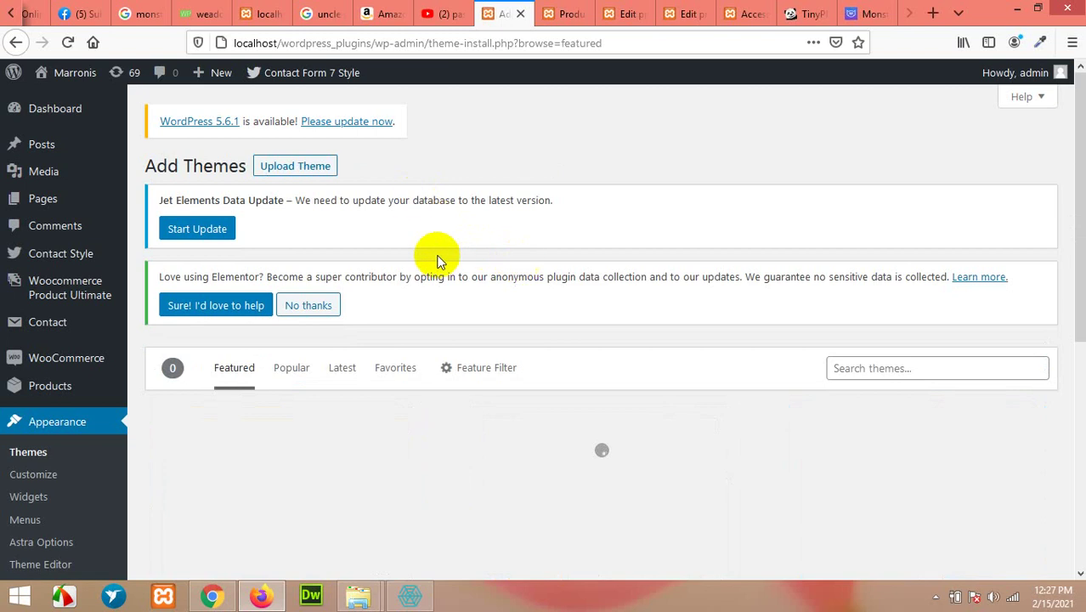
# Upload monstroid2.zip from Manual Install › Theme and install it.
pyautogui.click(288, 167)
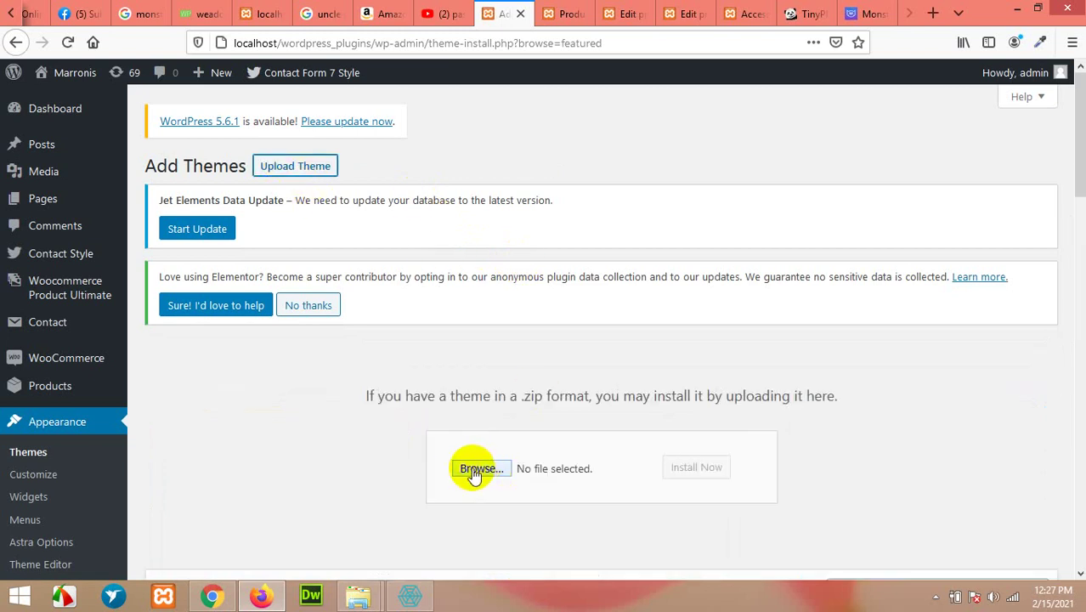
pyautogui.click(473, 470)
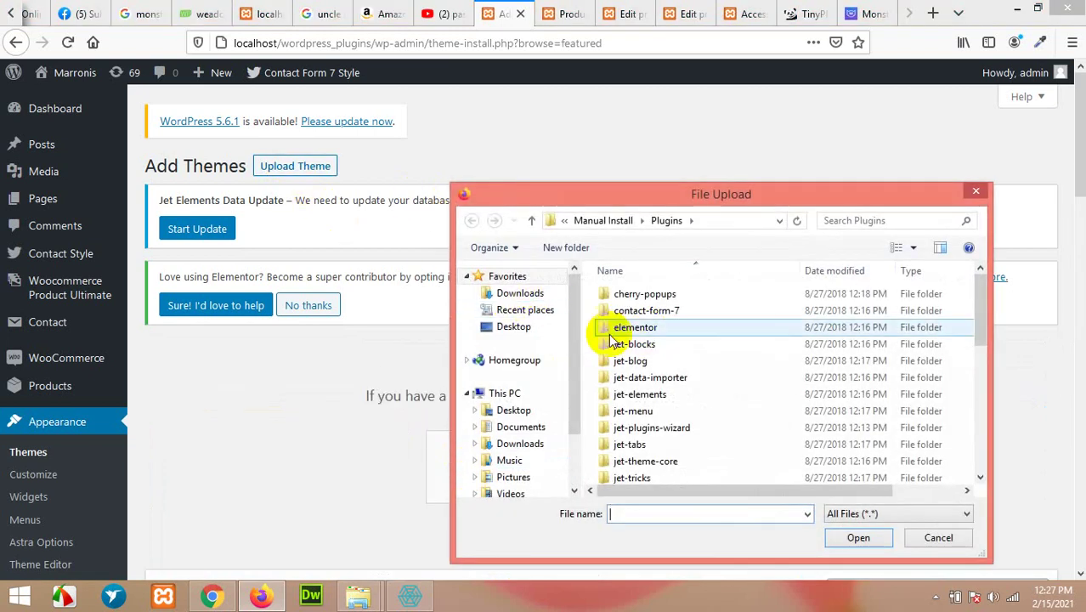
pyautogui.click(611, 222)
pyautogui.doubleClick(635, 311)
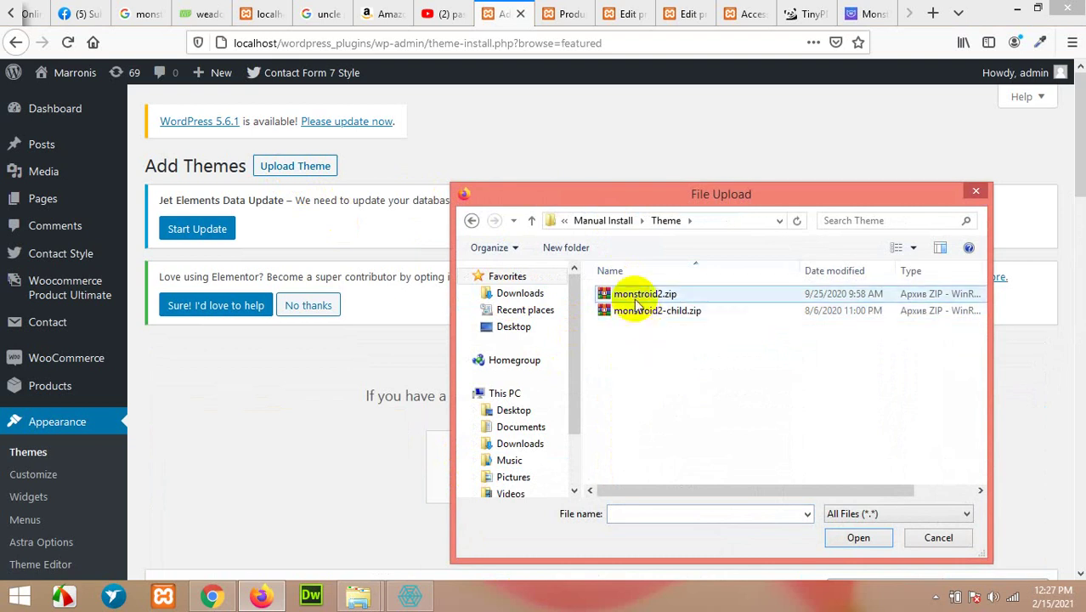
pyautogui.doubleClick(643, 294)
pyautogui.click(695, 473)
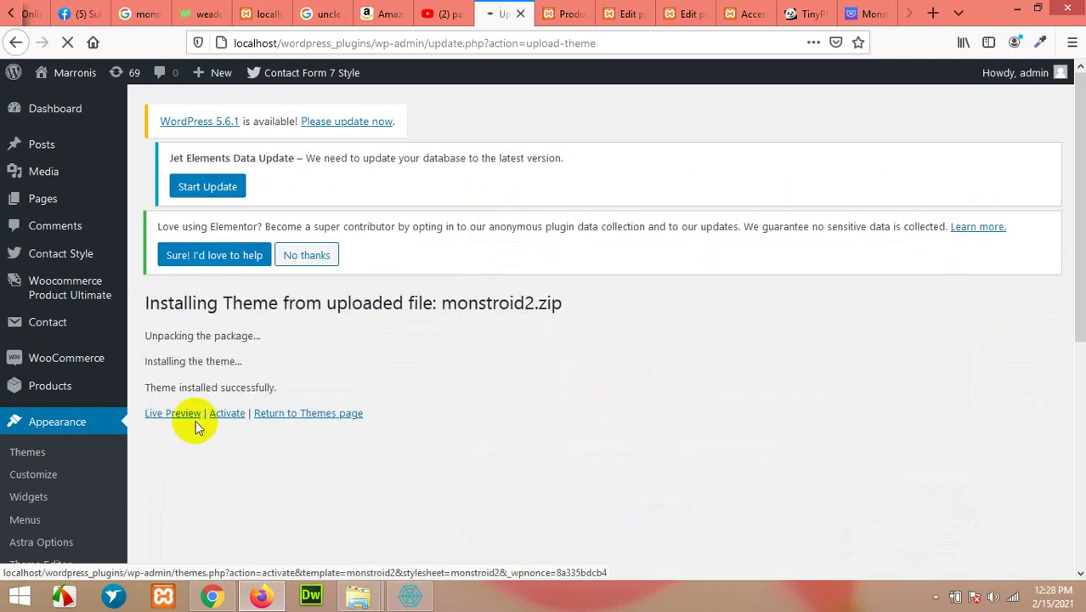
# Activate the newly installed Monstroid2 theme.
pyautogui.click(225, 414)
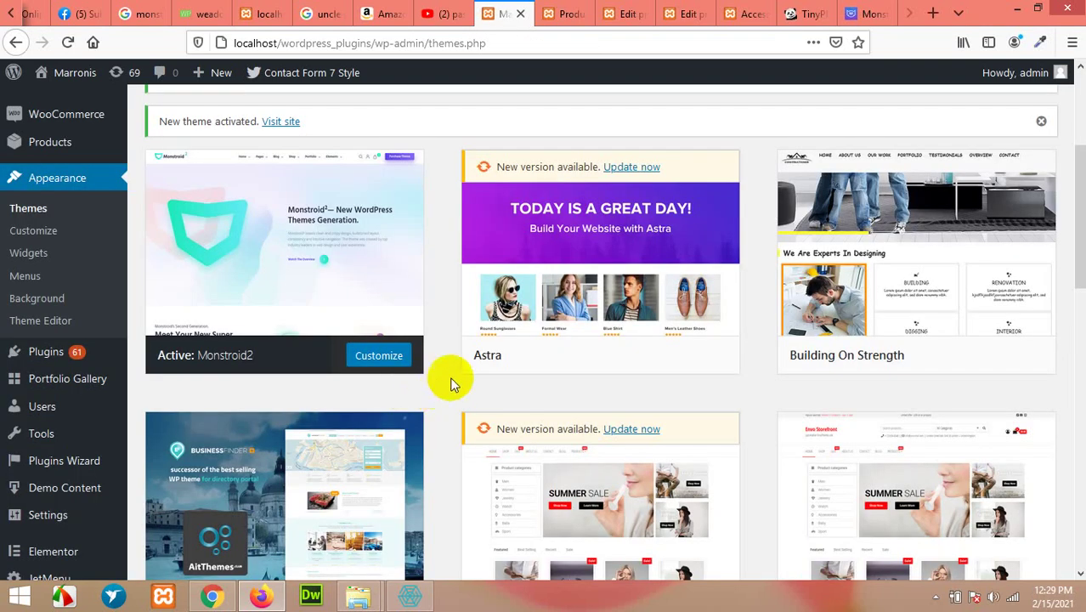
pyautogui.scroll(2, 451, 404)
pyautogui.moveTo(358, 595)
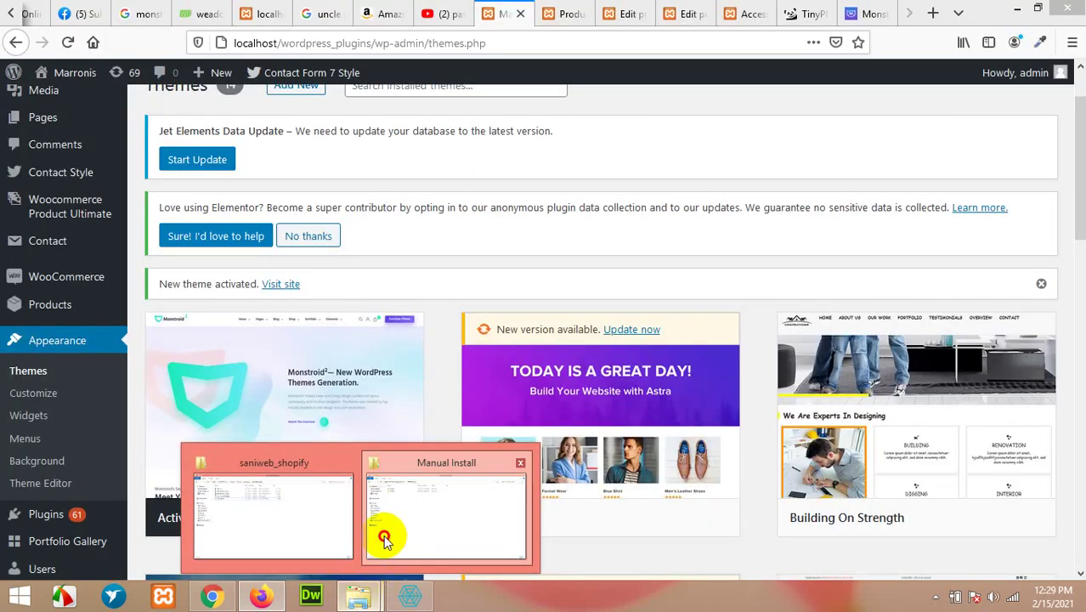
pyautogui.click(384, 536)
pyautogui.doubleClick(153, 101)
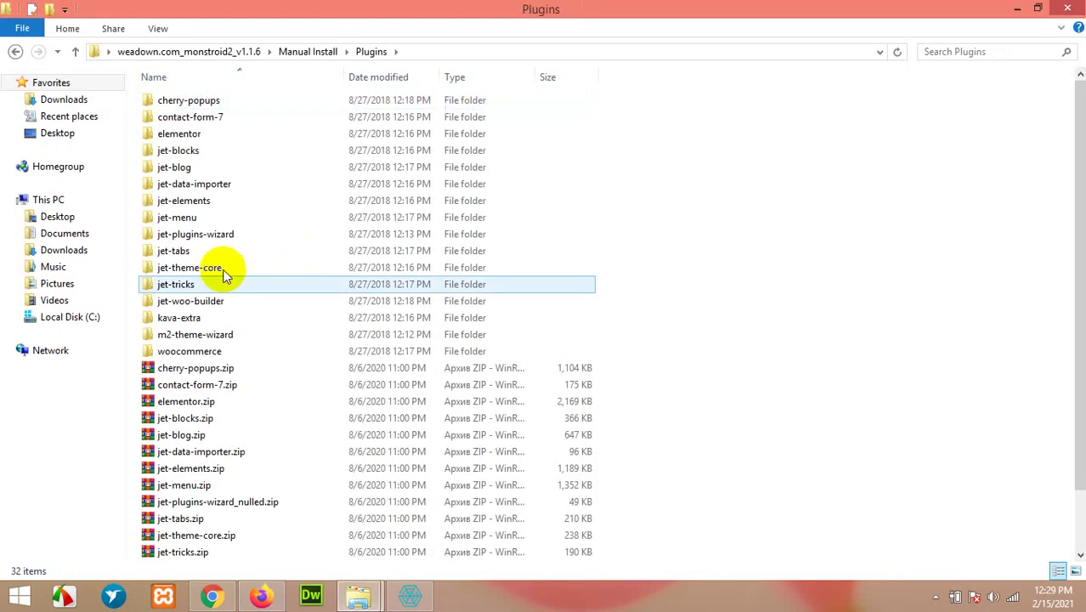
pyautogui.scroll(-2, 253, 473)
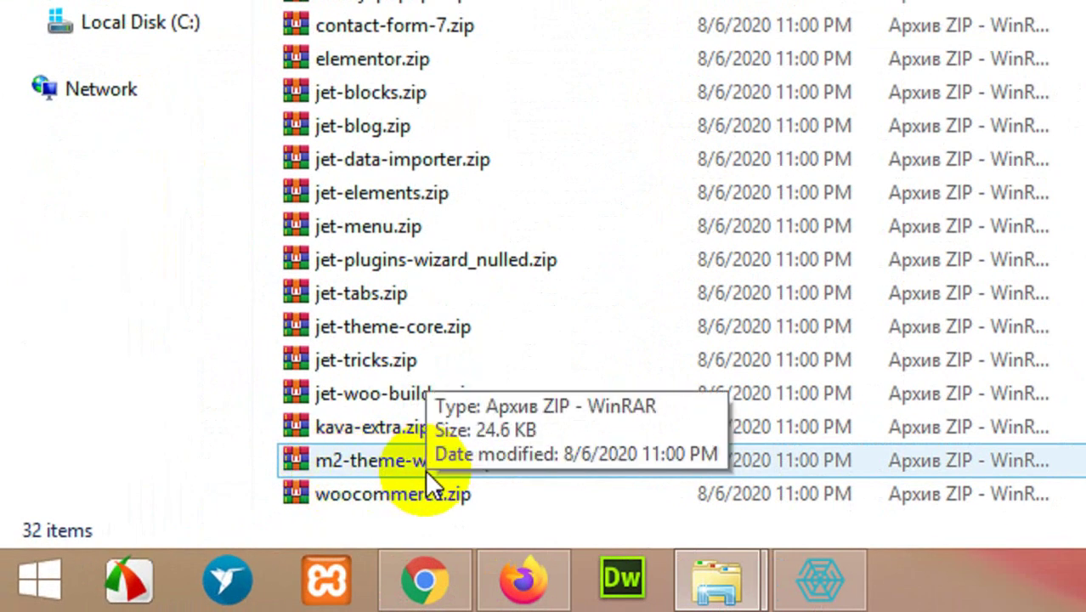
pyautogui.click(424, 472)
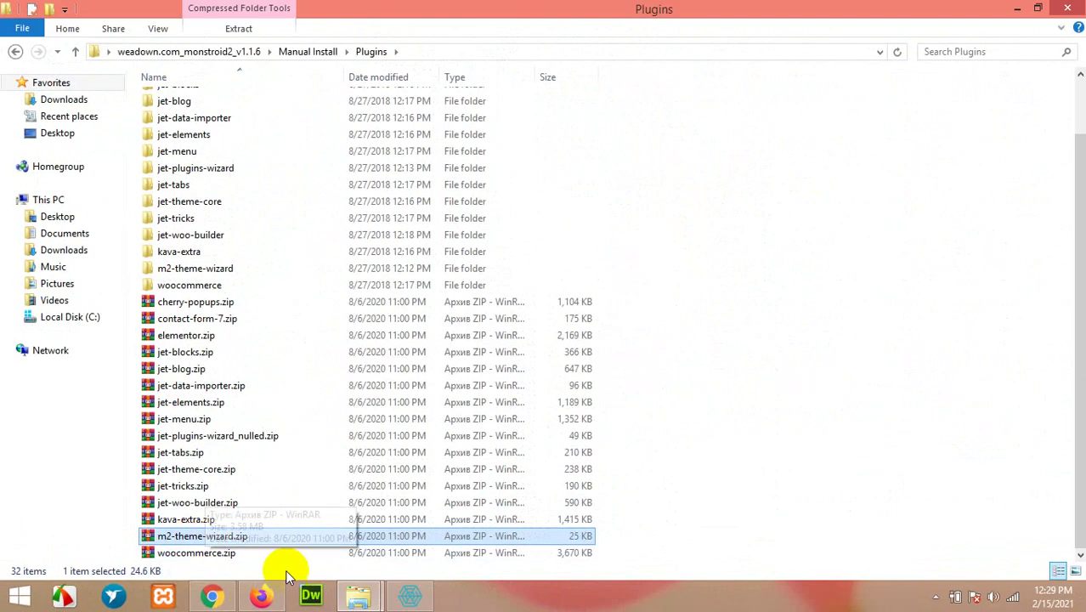
pyautogui.click(261, 594)
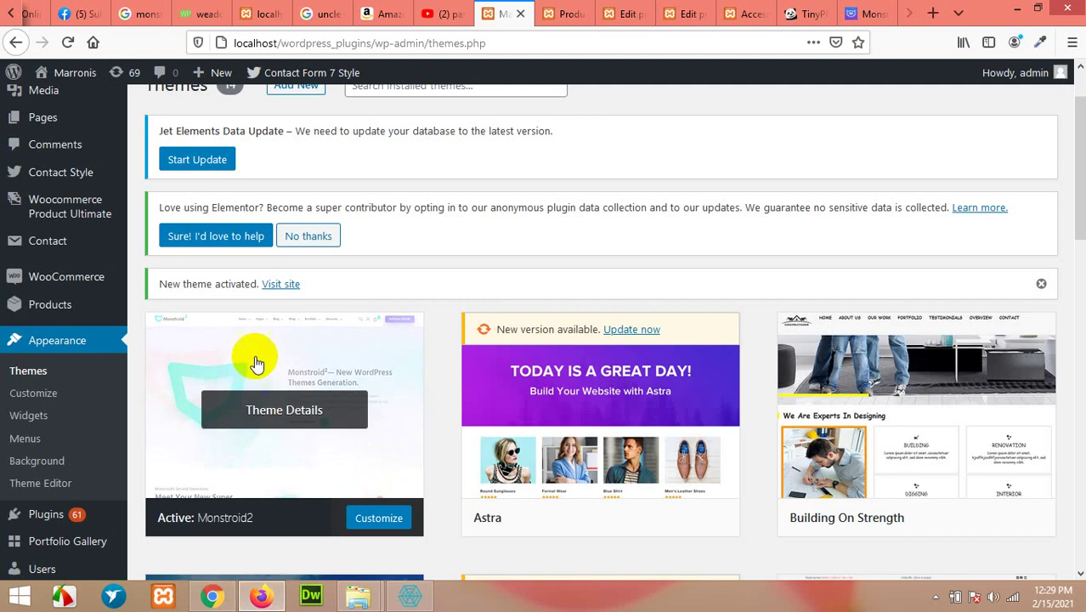
pyautogui.scroll(-2, 93, 435)
pyautogui.scroll(-1, 94, 435)
# Upload m2-theme-wizard.zip from Manual Install › Plugins and install it, which fails because the folder exists.
pyautogui.moveTo(50, 360)
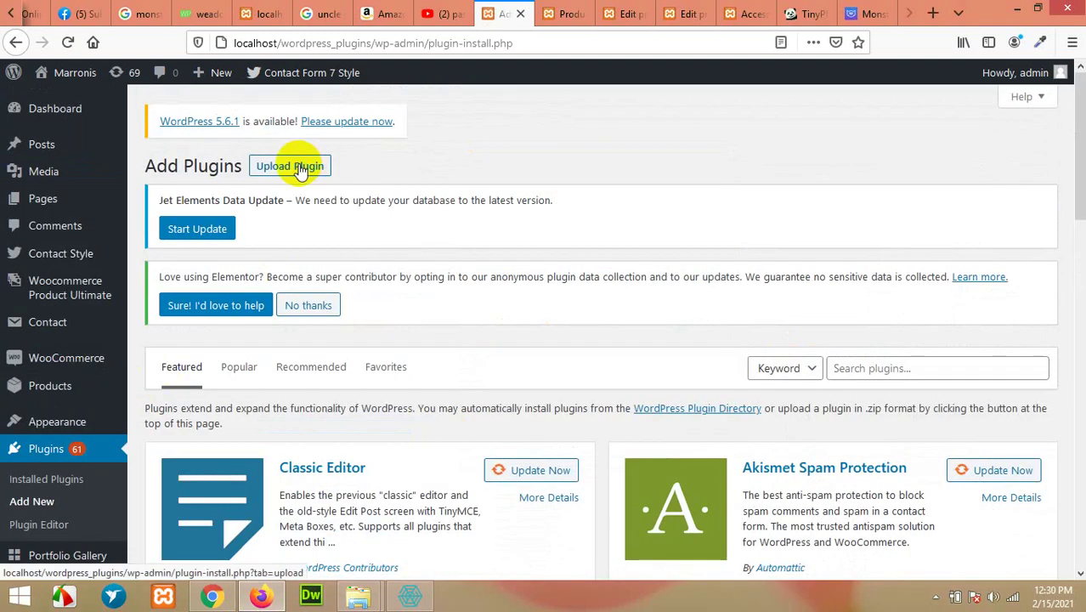
pyautogui.click(290, 166)
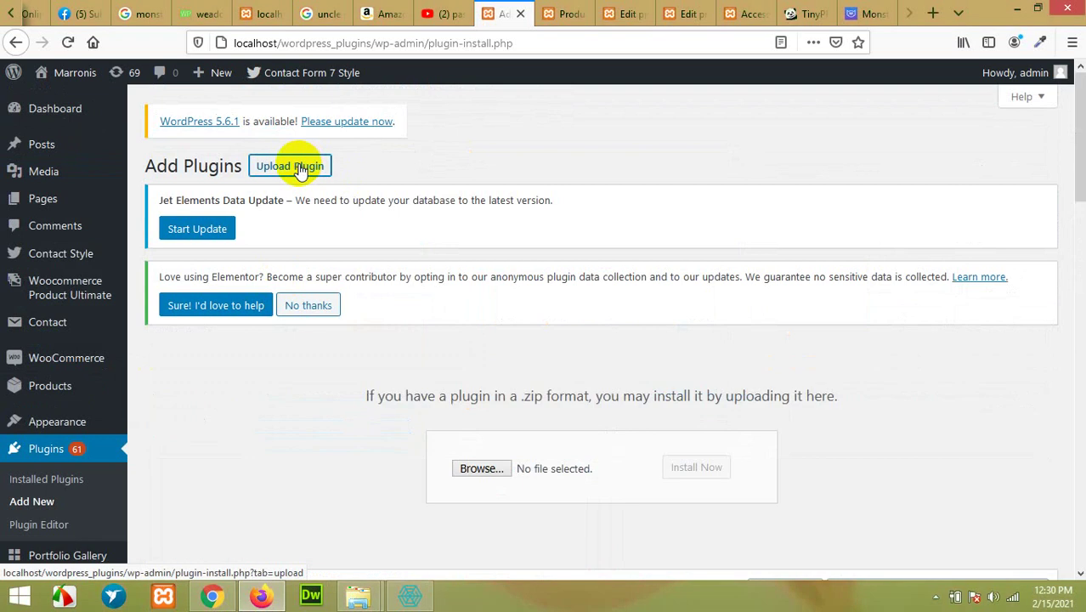
pyautogui.click(481, 468)
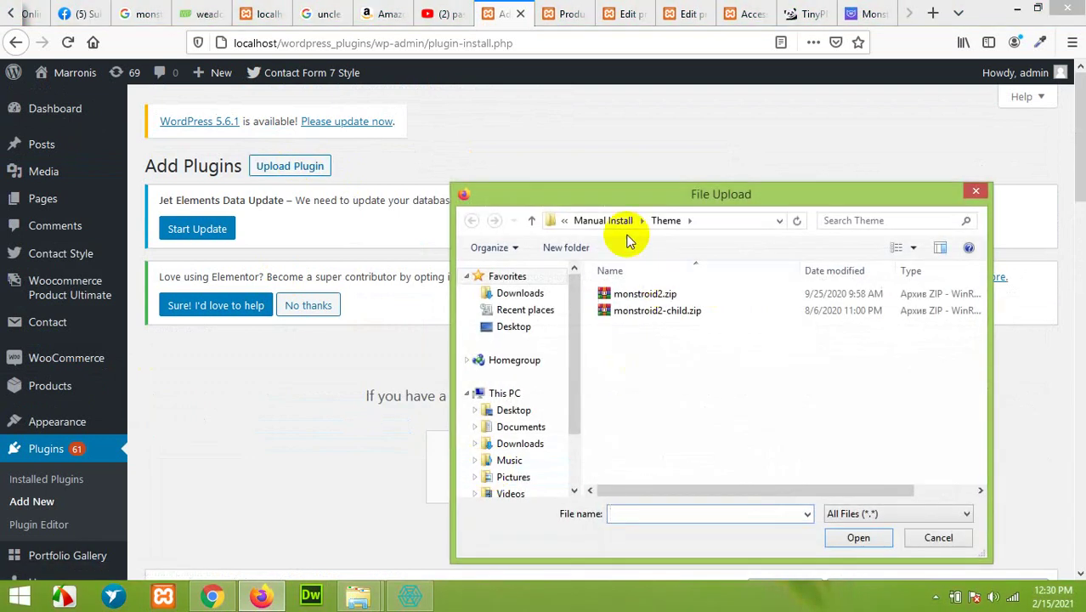
pyautogui.click(604, 222)
pyautogui.doubleClick(624, 293)
pyautogui.scroll(-7, 655, 365)
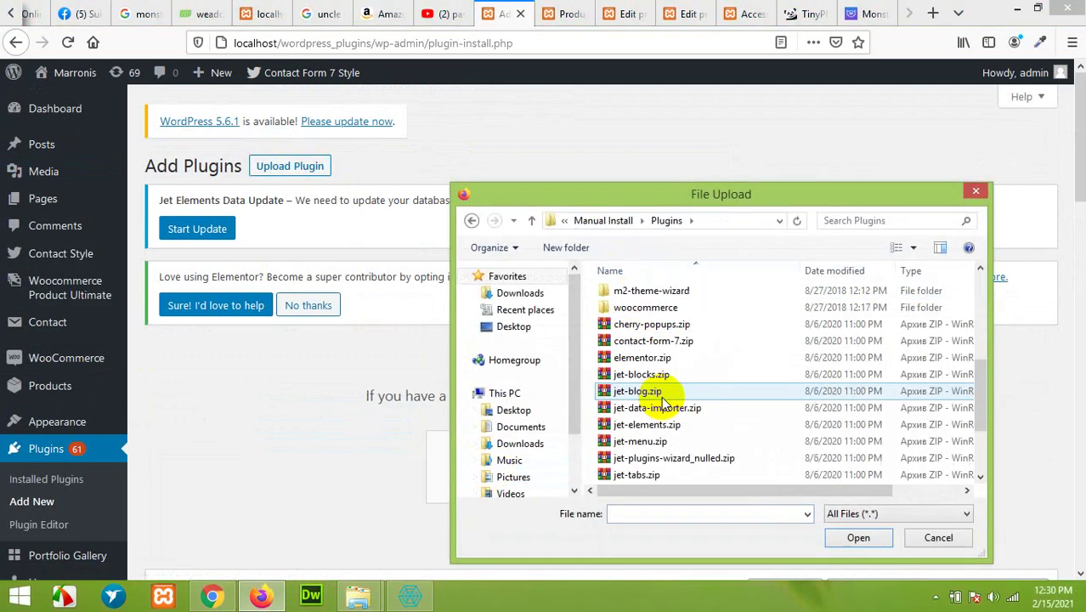
pyautogui.doubleClick(626, 457)
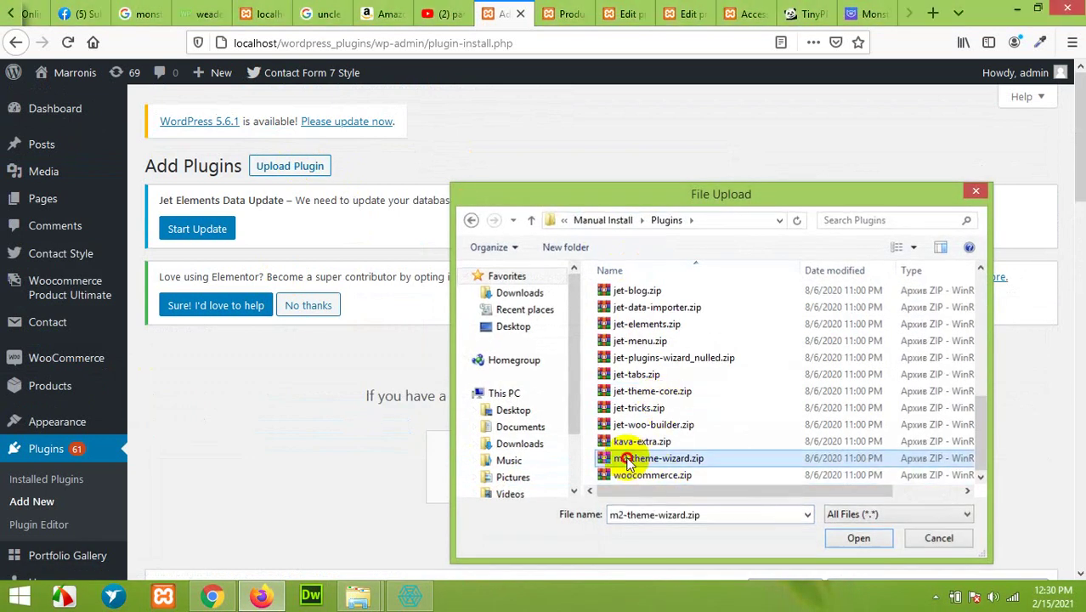
pyautogui.click(687, 469)
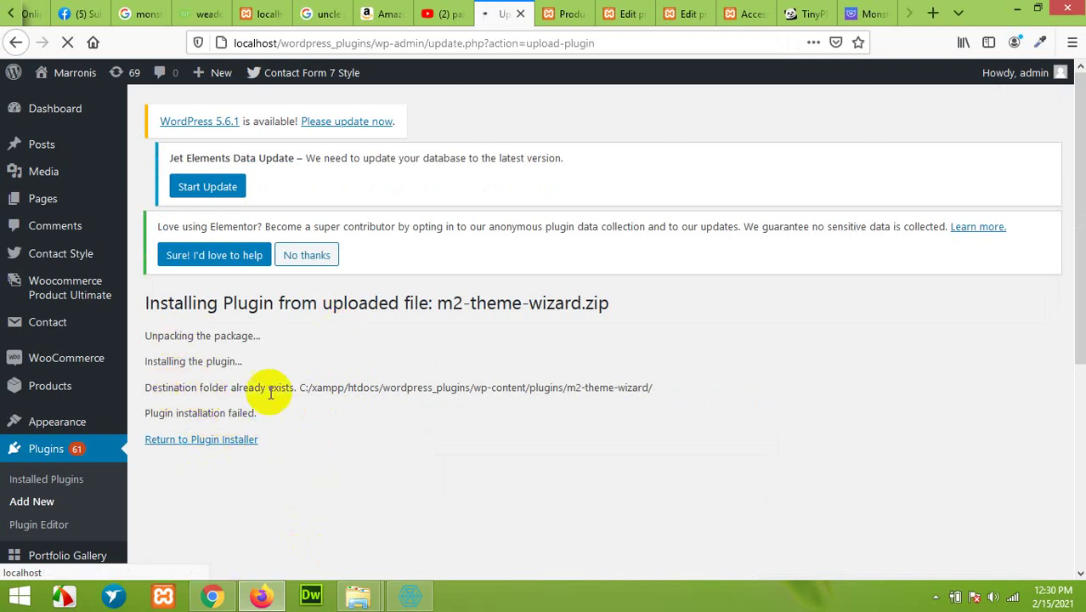
pyautogui.scroll(-2, 267, 415)
pyautogui.scroll(-3, 312, 395)
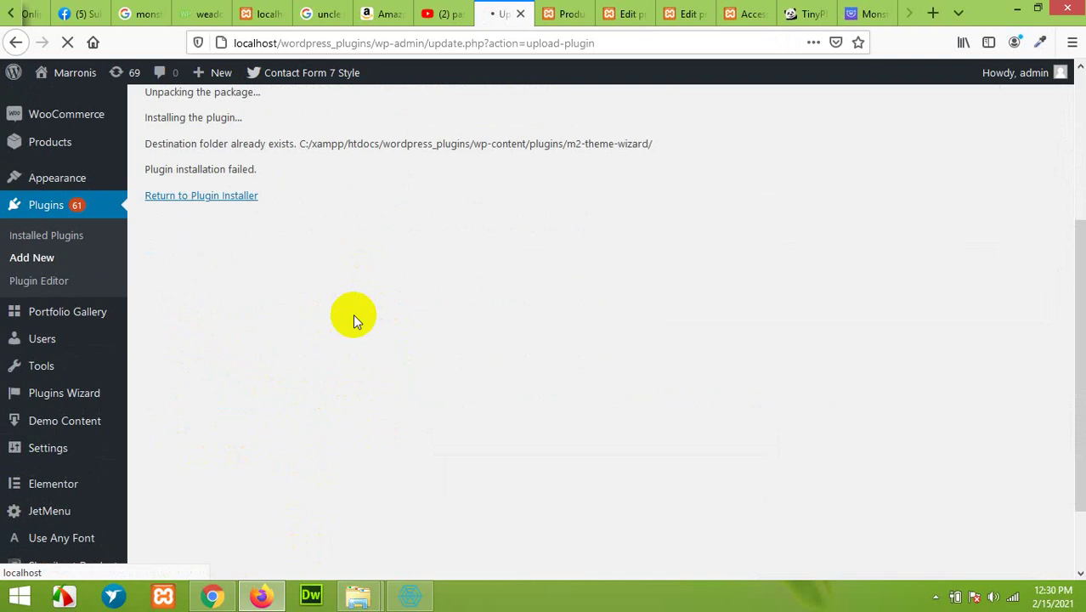
pyautogui.scroll(3, 358, 342)
pyautogui.scroll(-5, 358, 341)
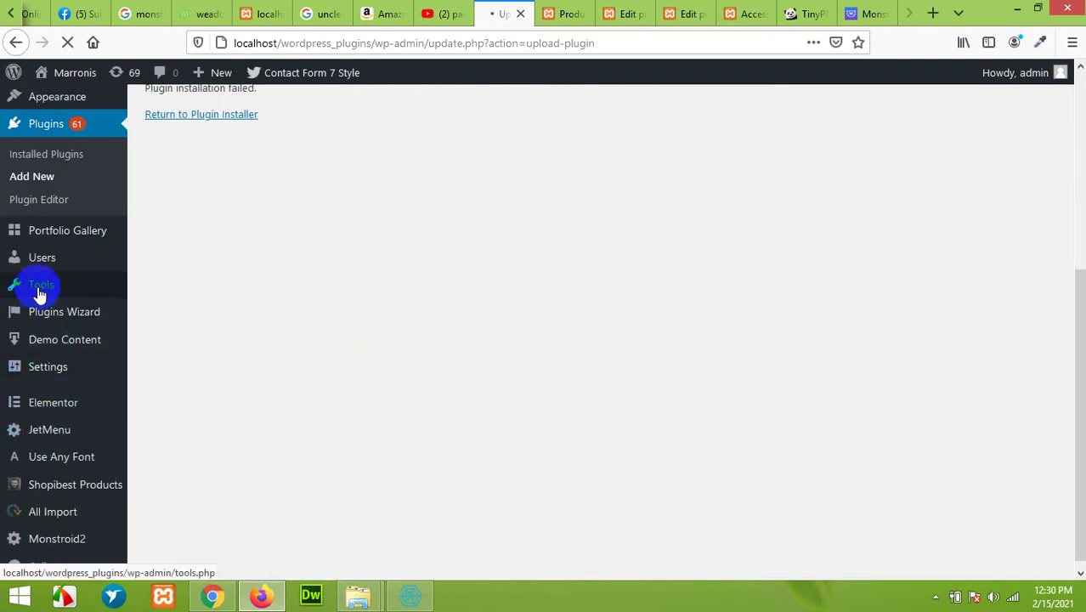
# Open Tools › M2 Theme Wizard, enter the order ID and start the installation.
pyautogui.moveTo(38, 293)
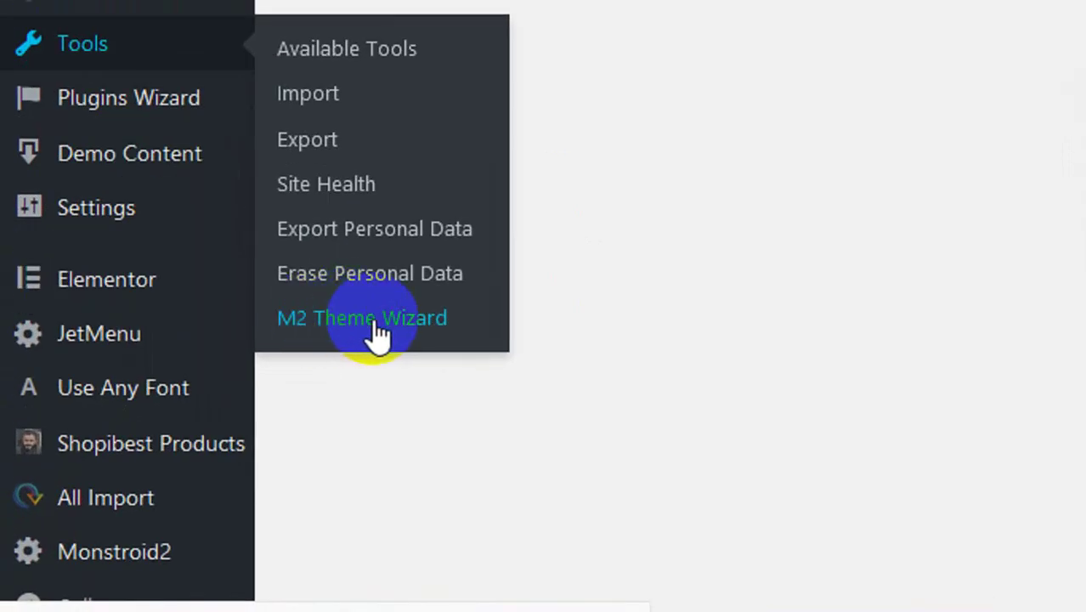
pyautogui.click(378, 336)
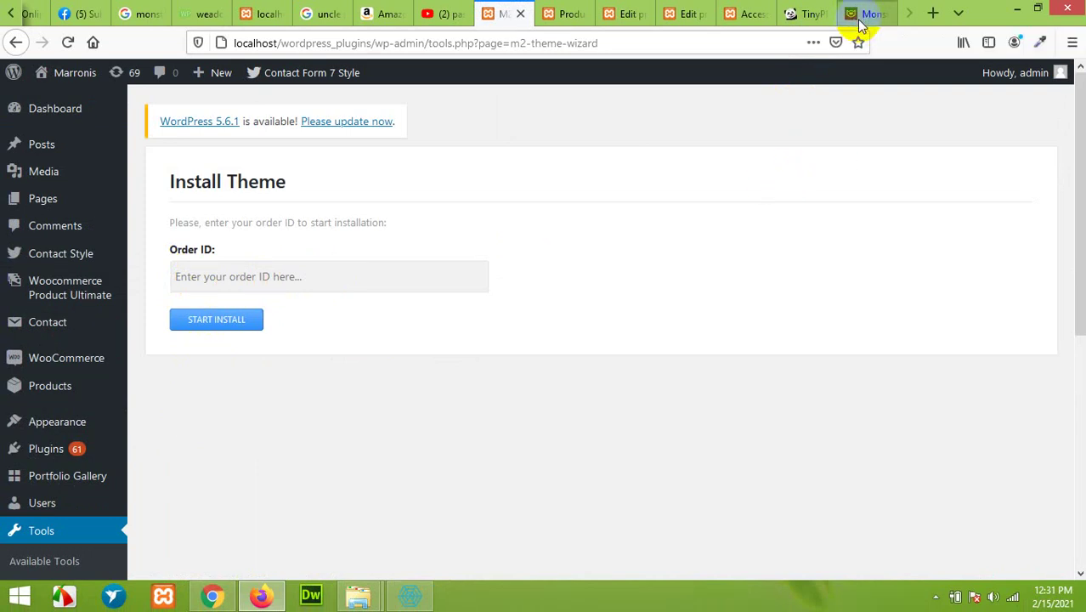
pyautogui.click(267, 287)
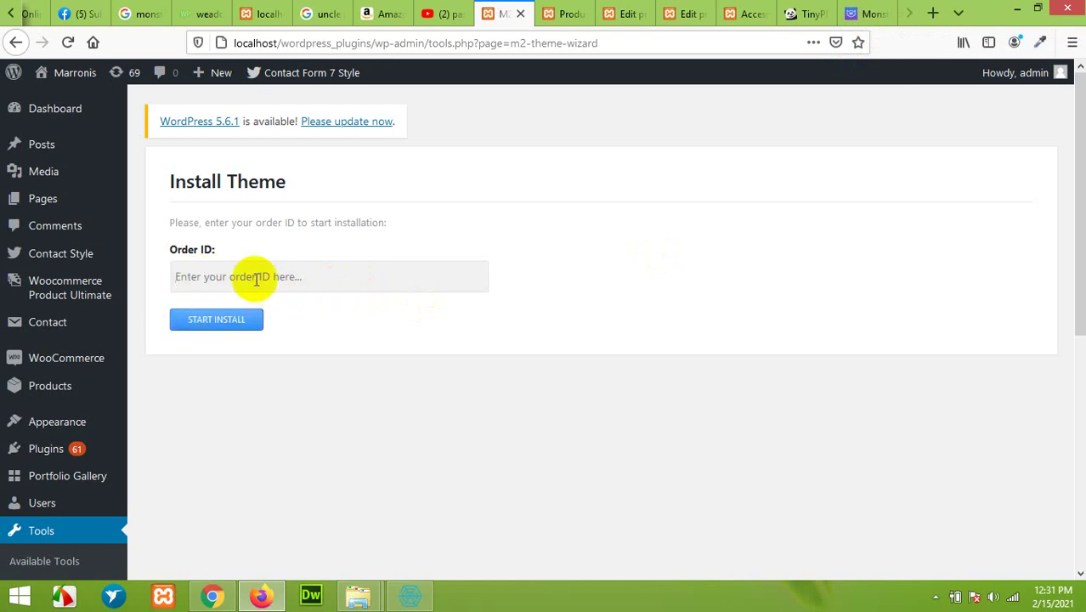
pyautogui.write('23')
pyautogui.click(217, 322)
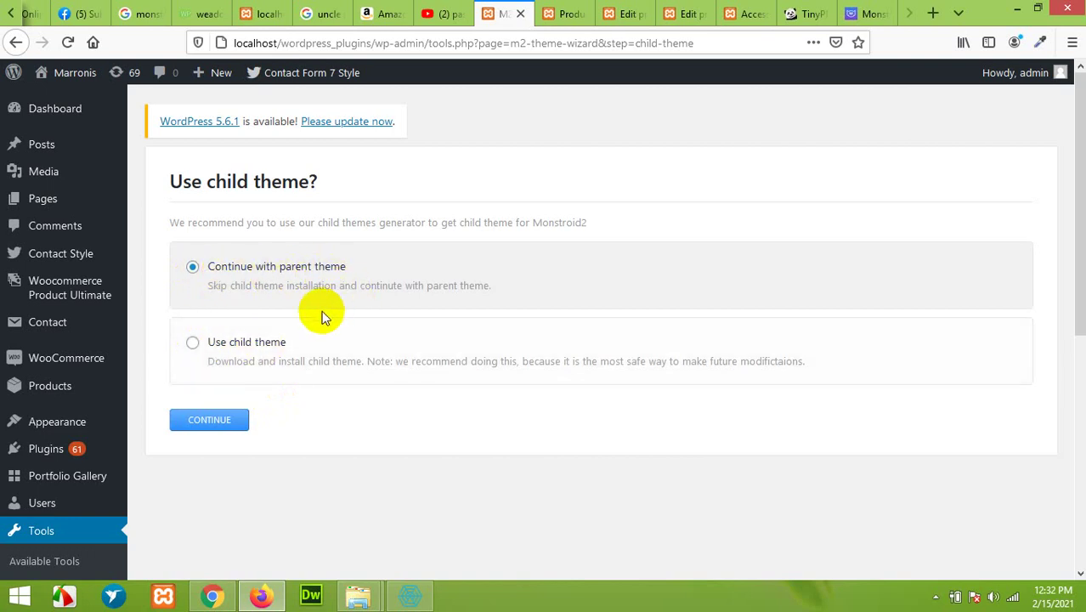
# Choose the Use child theme option and continue.
pyautogui.click(193, 345)
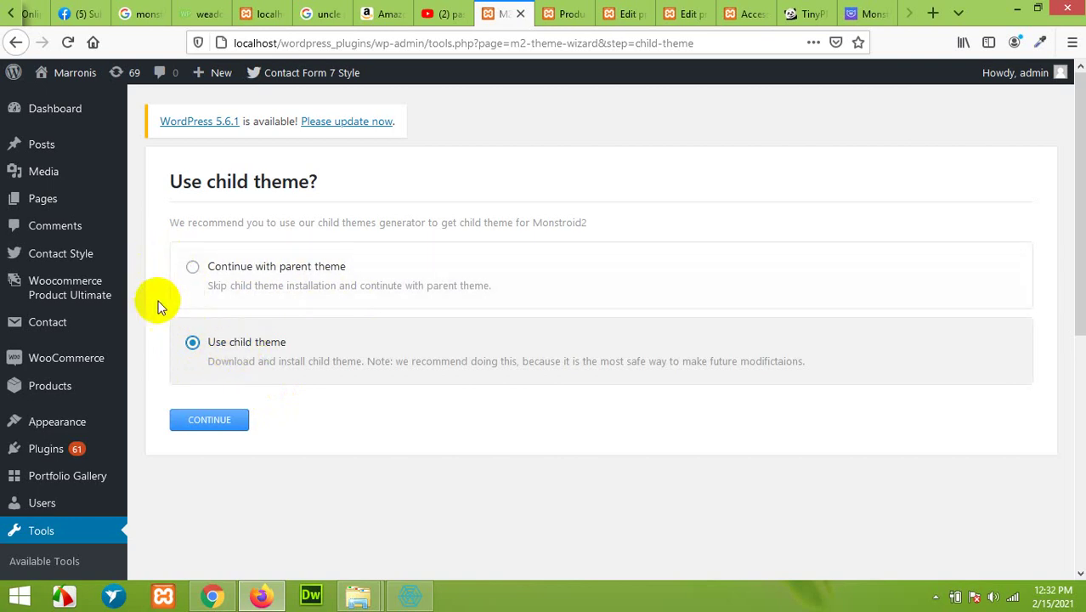
pyautogui.click(203, 423)
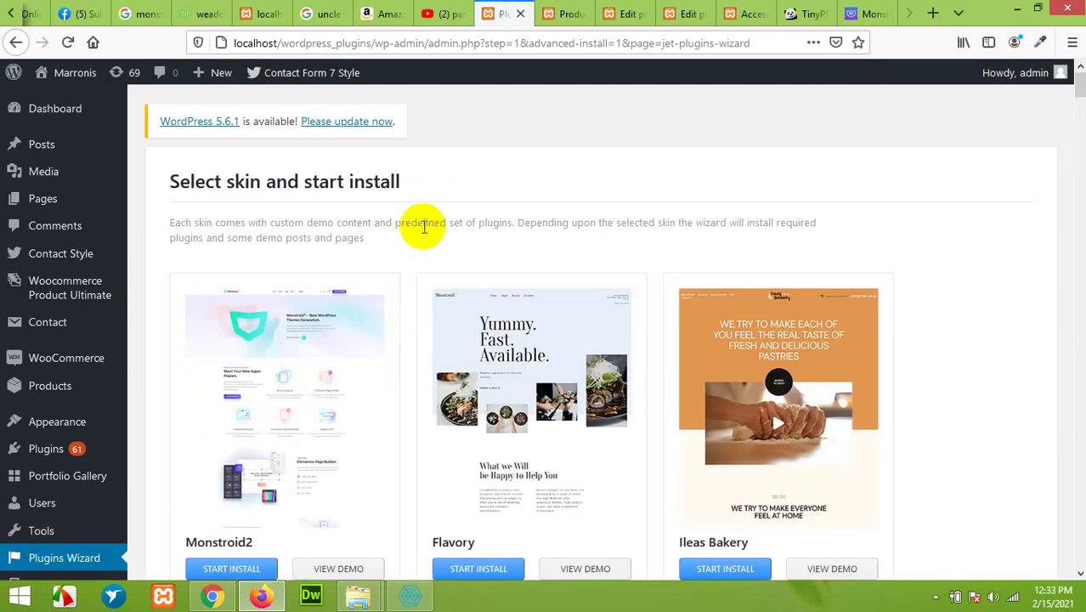
# Scroll the demo design gallery, briefly comparing it with the shop's Accessories page.
pyautogui.scroll(-3, 416, 238)
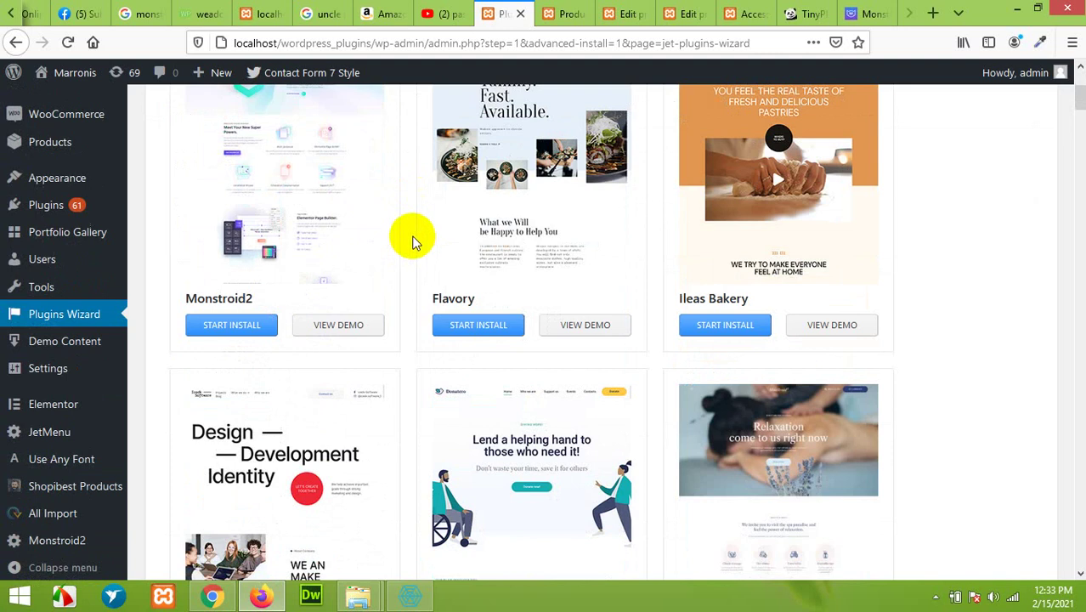
pyautogui.scroll(-2, 403, 243)
pyautogui.scroll(3, 404, 244)
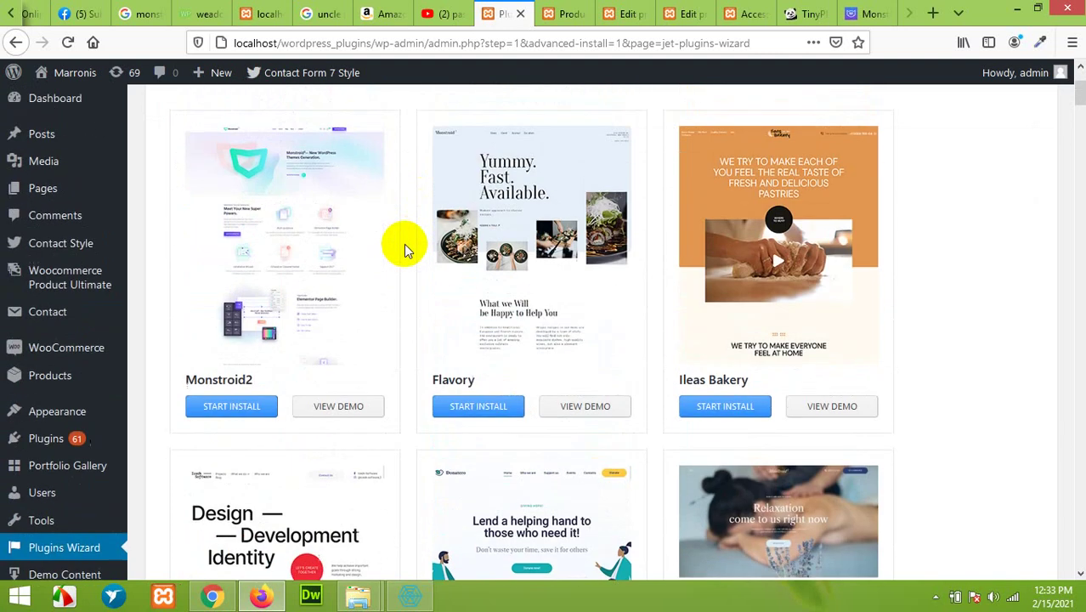
pyautogui.scroll(-5, 403, 243)
pyautogui.scroll(-7, 404, 244)
pyautogui.scroll(-2, 404, 244)
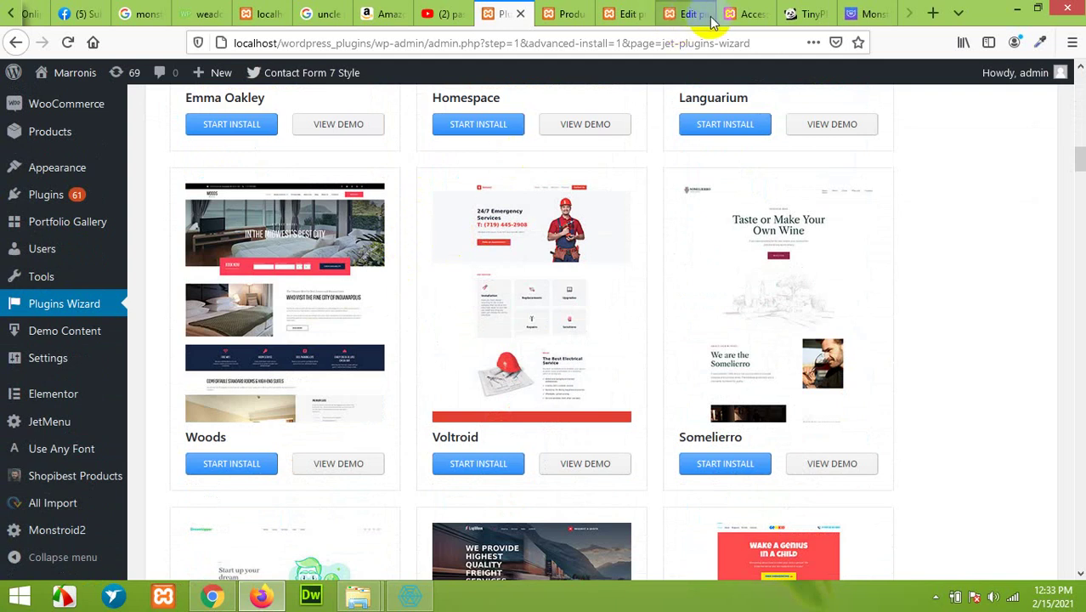
pyautogui.click(739, 14)
pyautogui.scroll(-3, 548, 335)
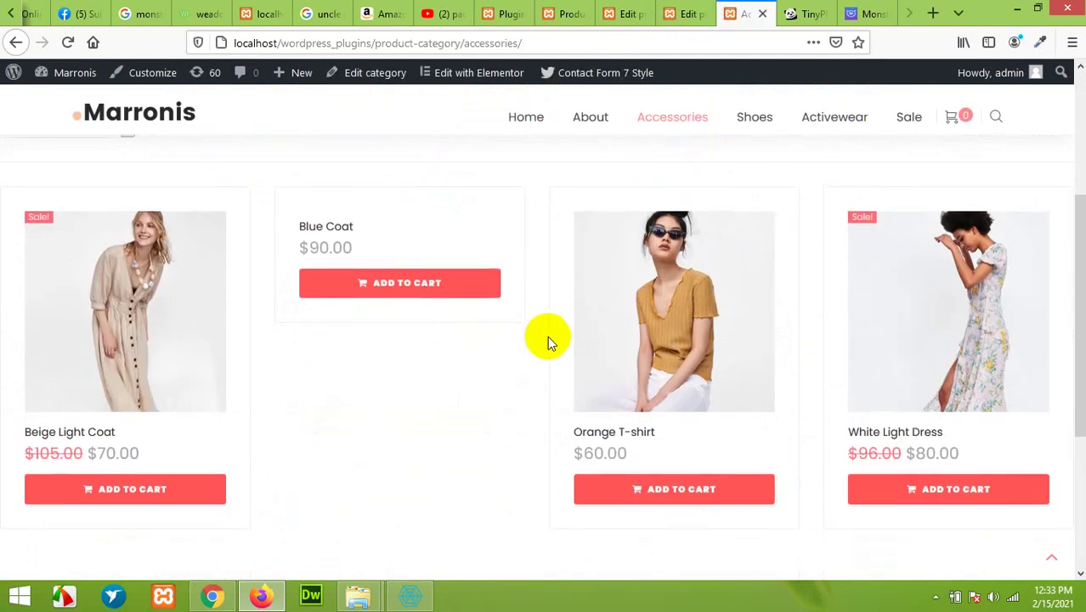
pyautogui.scroll(3, 548, 336)
pyautogui.click(513, 13)
# Scroll down to the Marronis skin and start its installation.
pyautogui.scroll(-9, 404, 291)
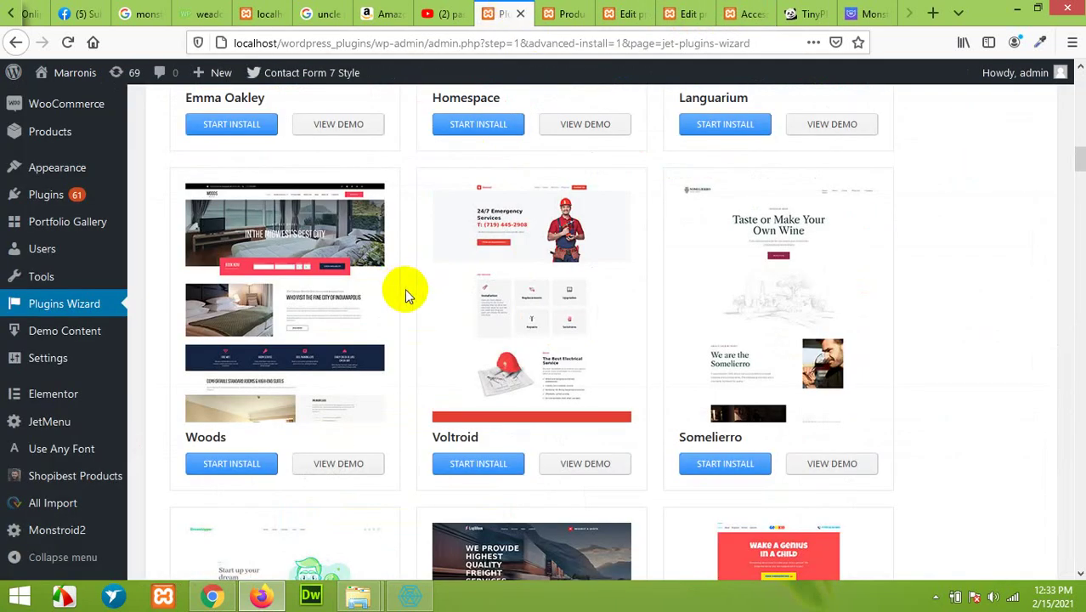
pyautogui.scroll(-10, 405, 291)
pyautogui.scroll(-12, 405, 294)
pyautogui.scroll(-12, 404, 294)
pyautogui.scroll(-12, 404, 294)
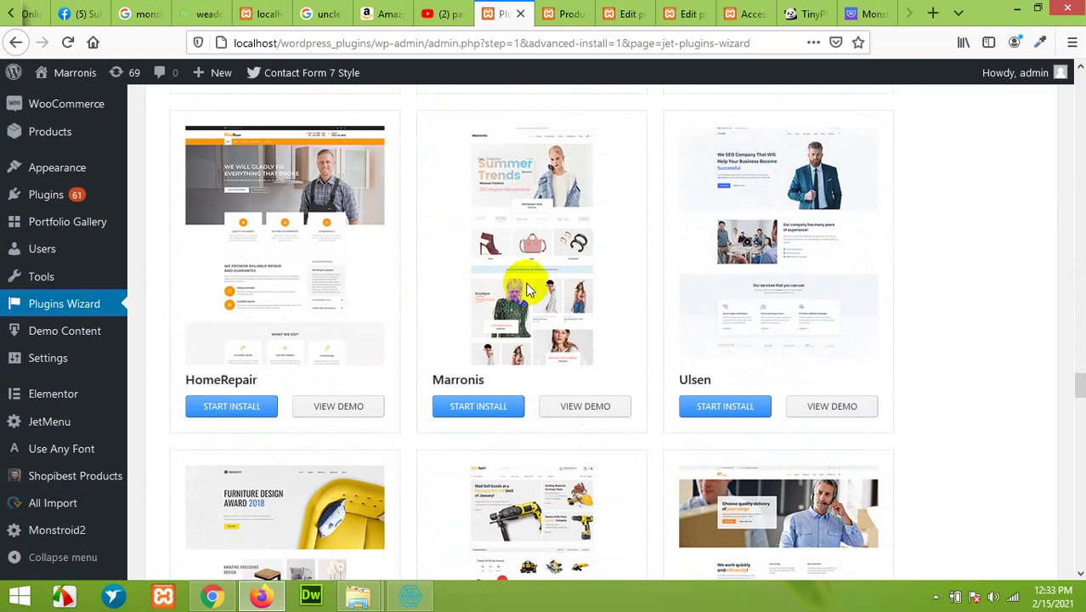
pyautogui.click(473, 409)
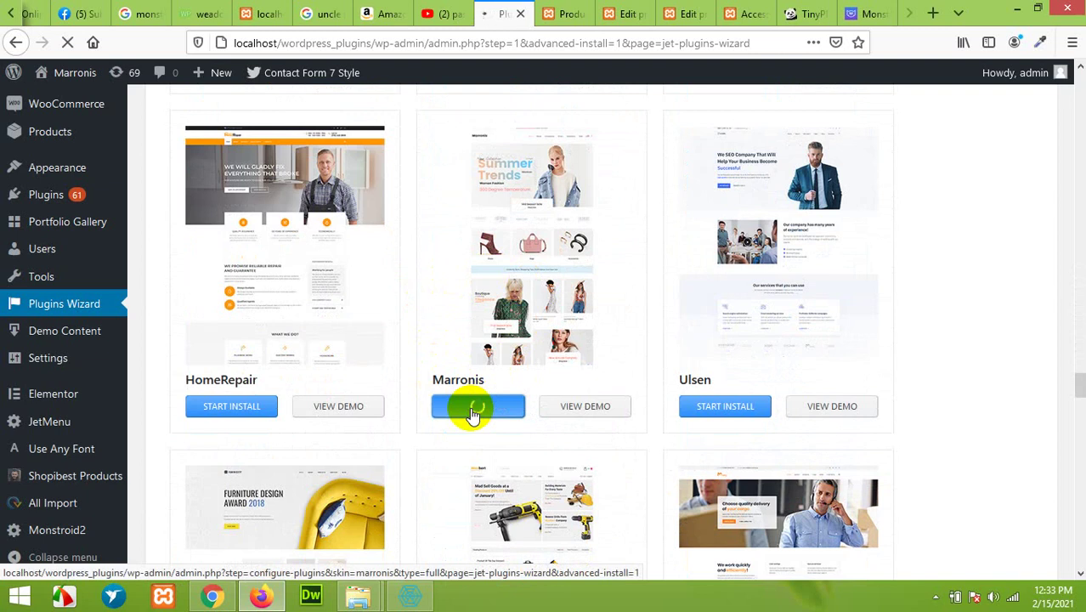
# Review the plugin list, keeping recommended plugins checked and extras unchecked, then proceed with NEXT.
pyautogui.scroll(-4, 369, 345)
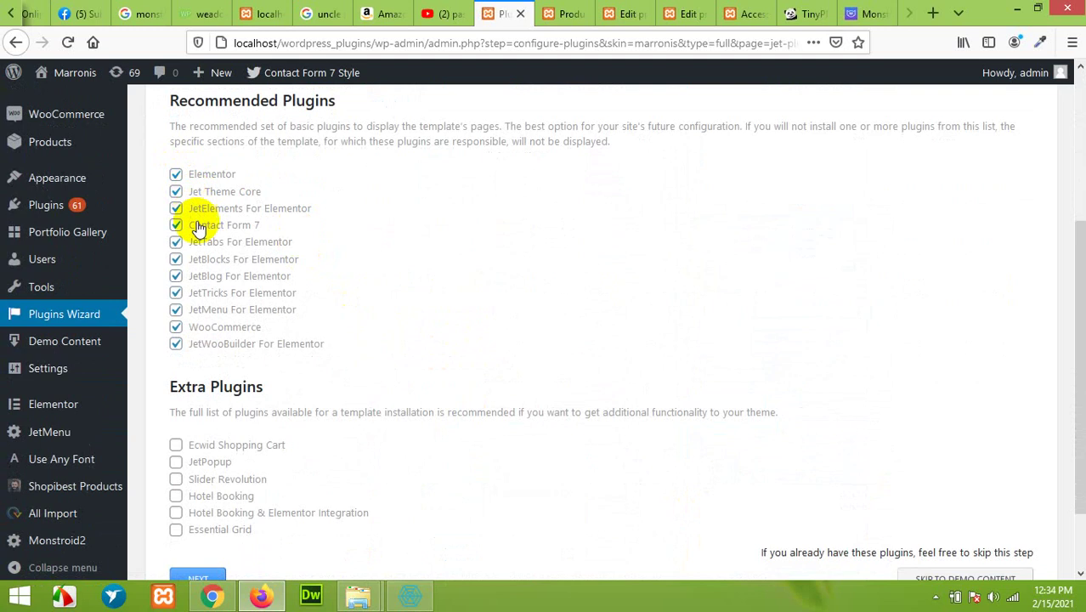
pyautogui.scroll(3, 225, 331)
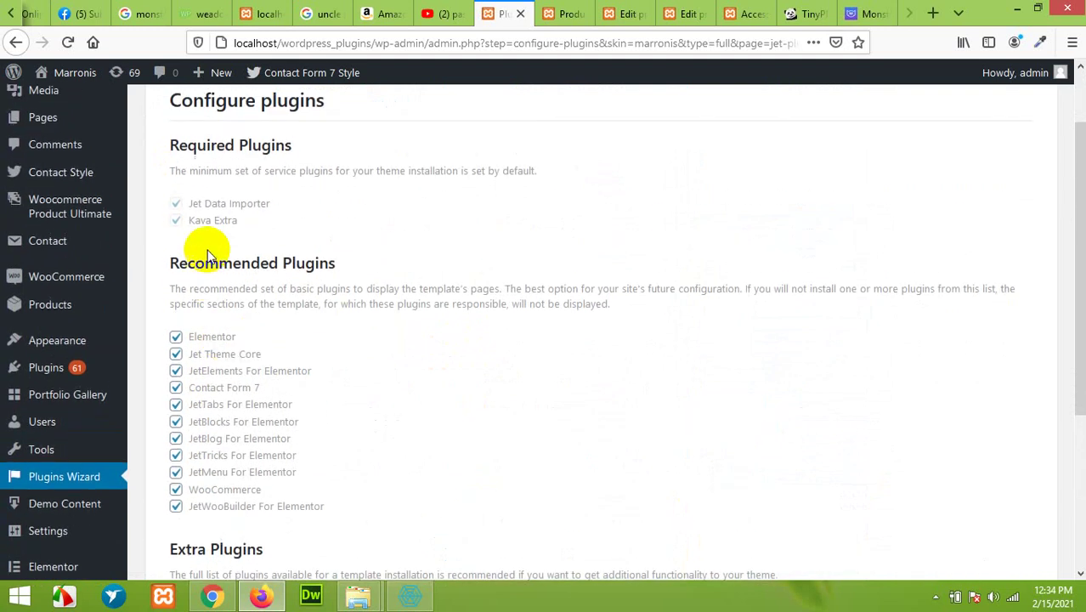
pyautogui.moveTo(357, 595)
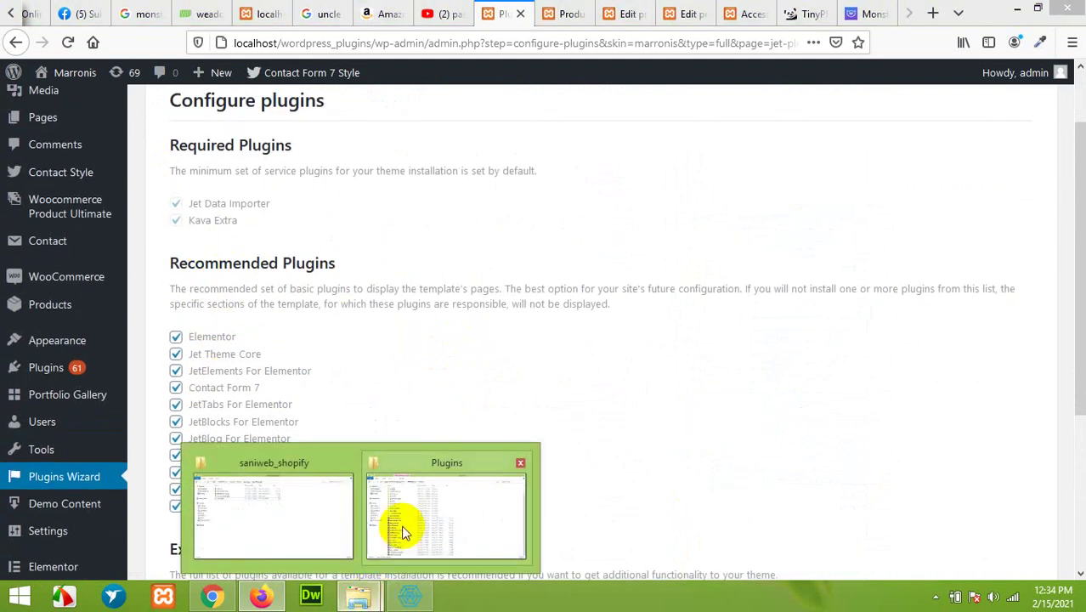
pyautogui.click(404, 514)
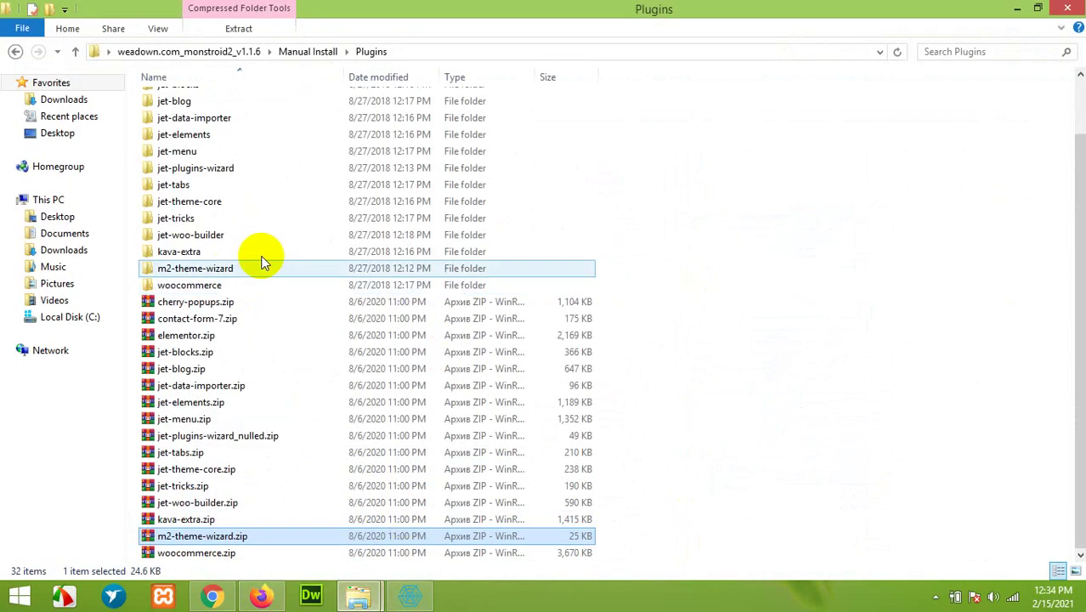
pyautogui.click(261, 599)
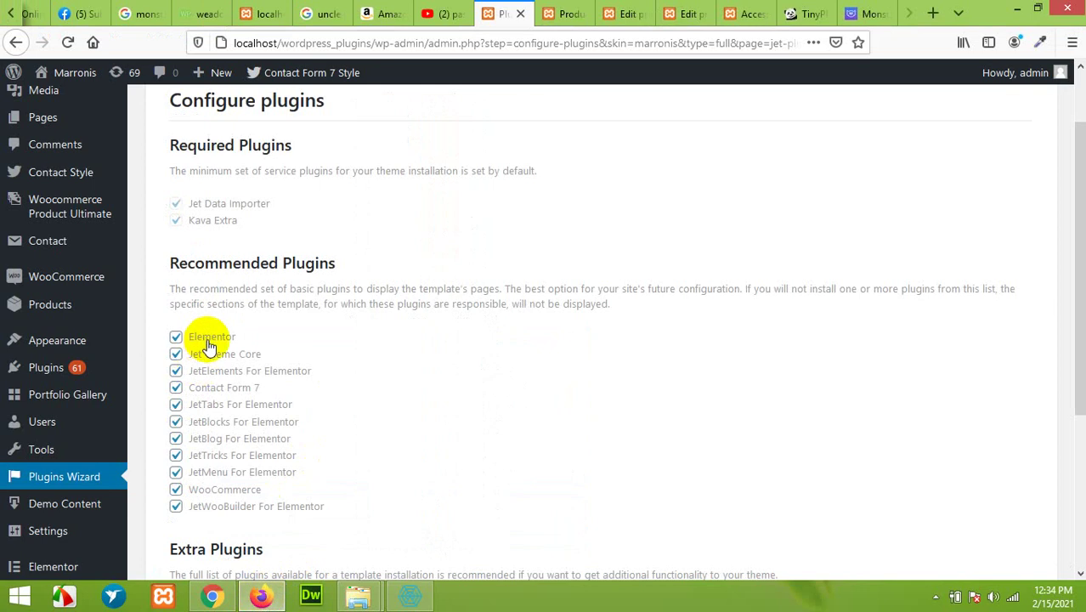
pyautogui.scroll(-3, 218, 376)
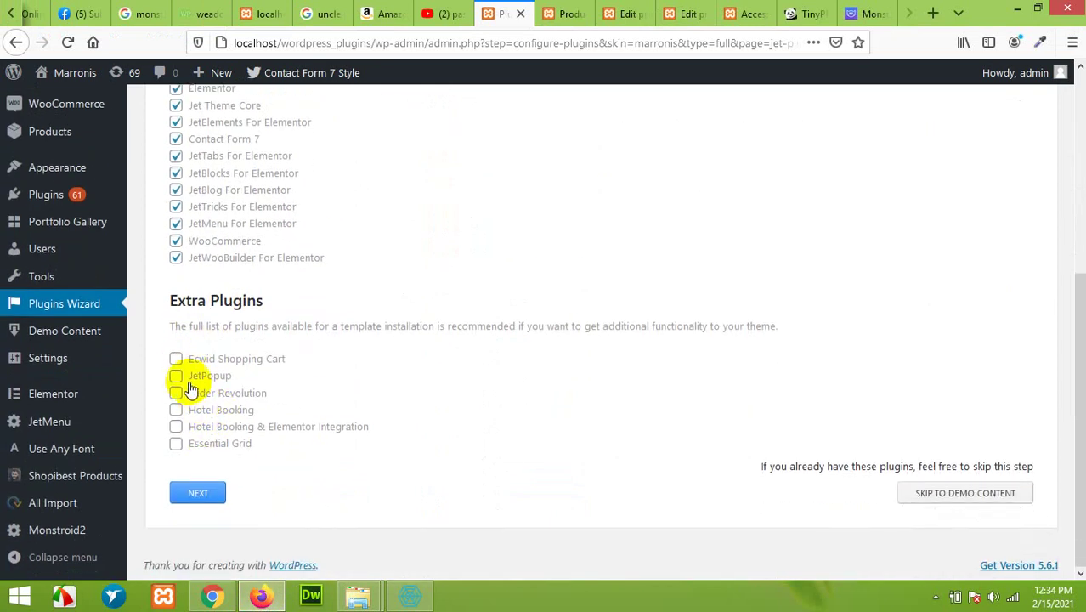
pyautogui.scroll(3, 182, 425)
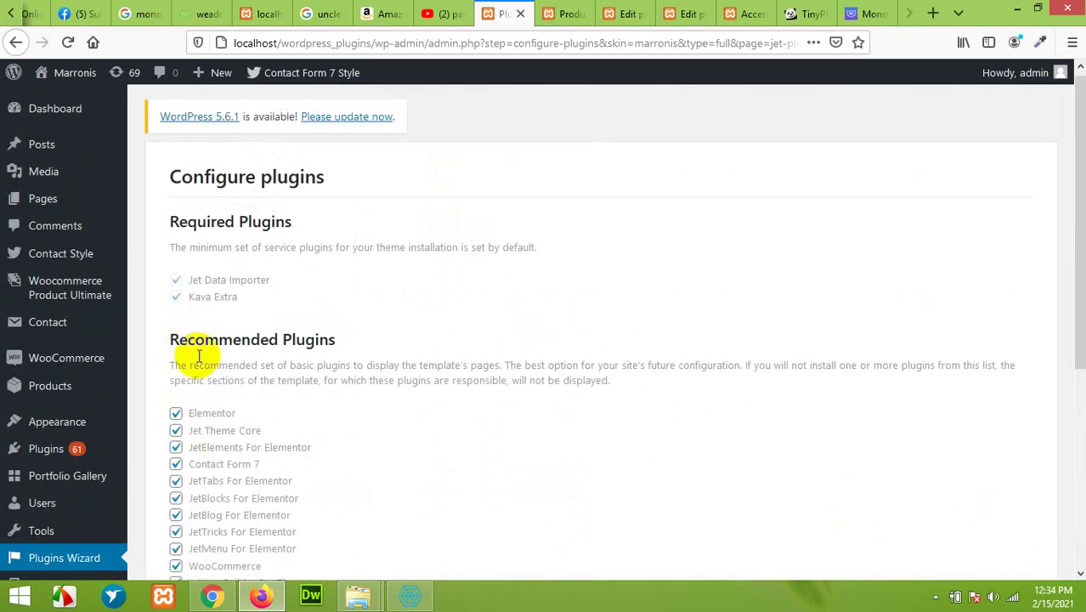
pyautogui.scroll(-3, 204, 408)
pyautogui.click(199, 493)
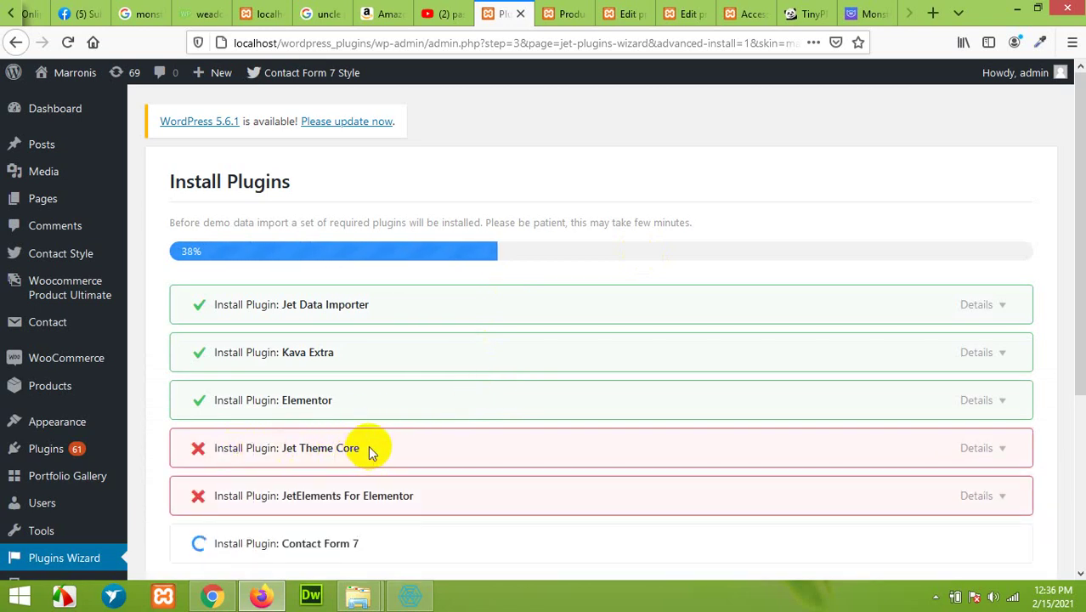
# Wait for the plugin batch to finish installing until the demo-content choice appears.
pyautogui.scroll(-2, 374, 445)
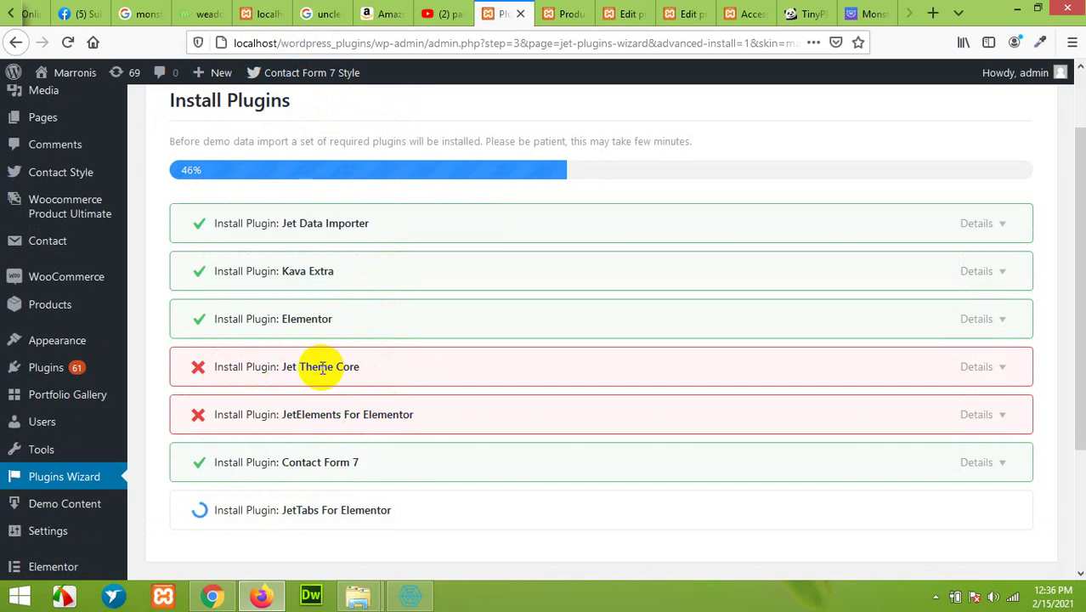
pyautogui.click(261, 595)
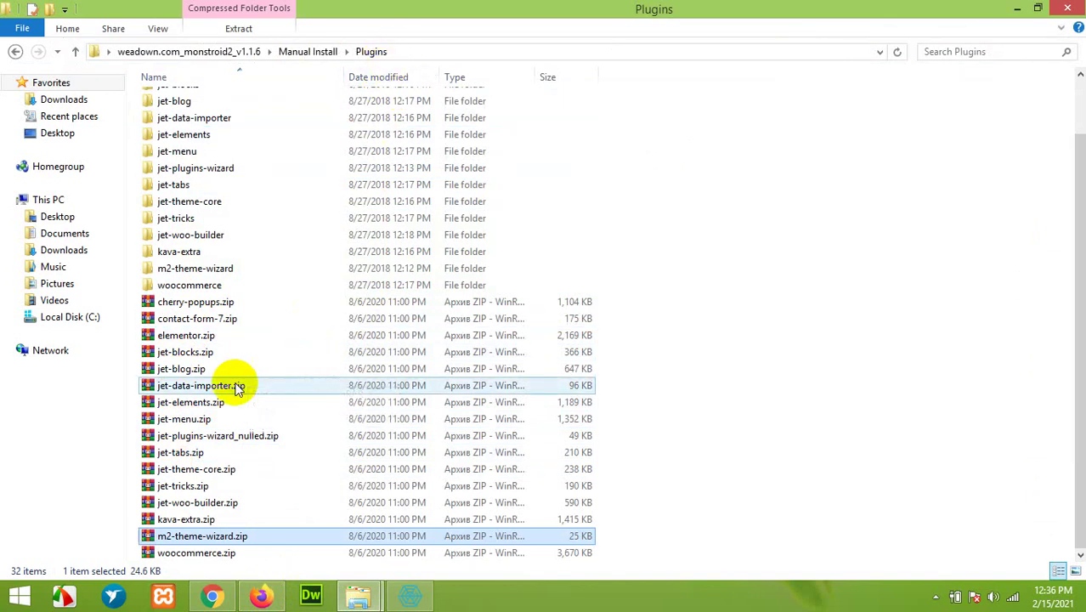
pyautogui.click(260, 596)
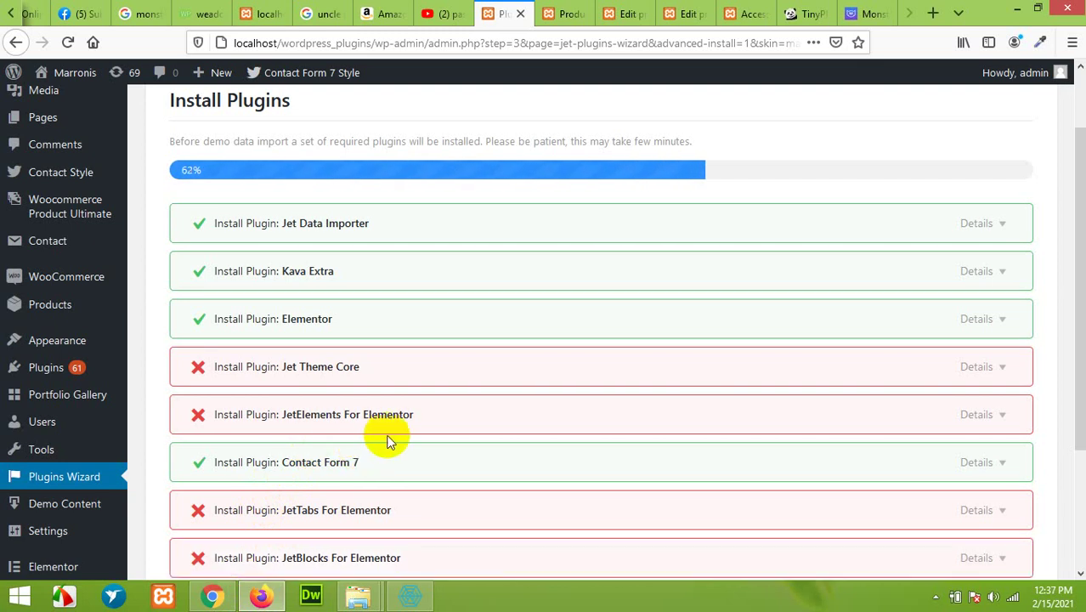
pyautogui.scroll(-4, 387, 437)
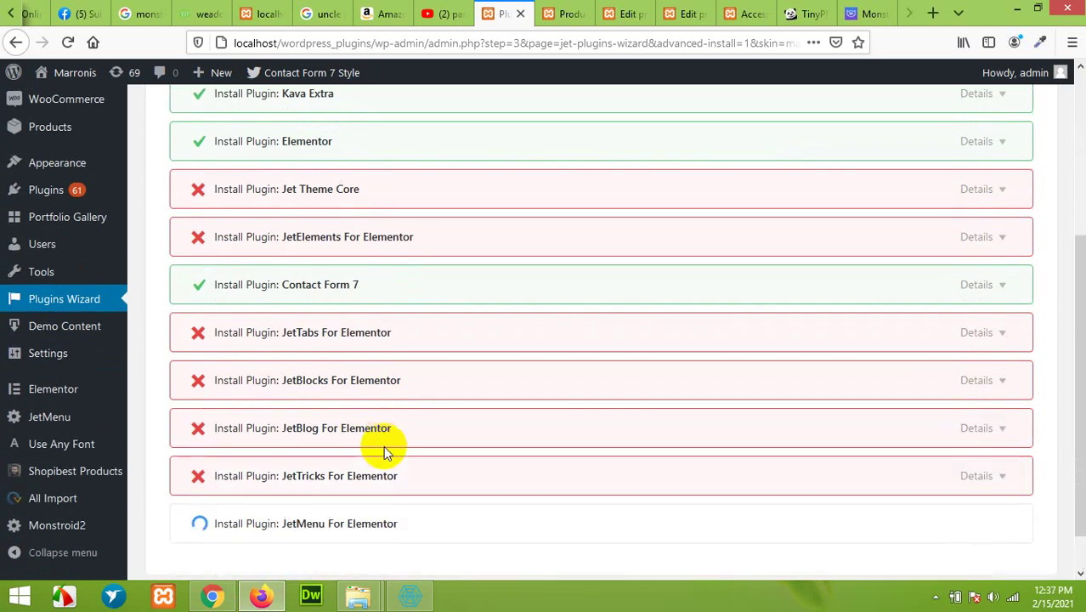
pyautogui.scroll(-1, 384, 445)
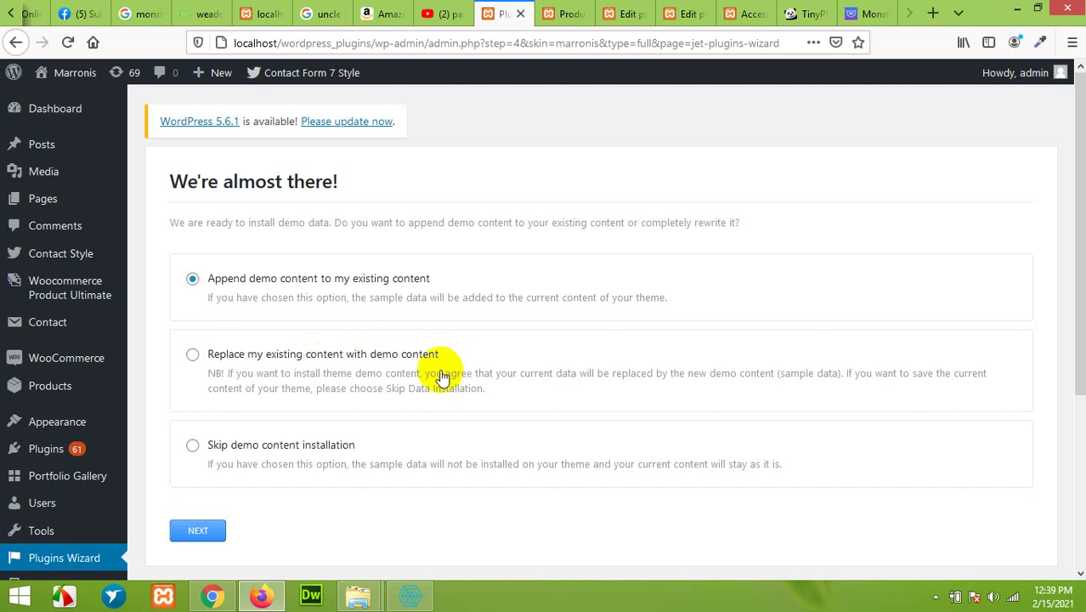
# Choose to replace existing content with the demo content and continue to the sample data import.
pyautogui.click(192, 354)
pyautogui.click(73, 230)
pyautogui.moveTo(50, 153)
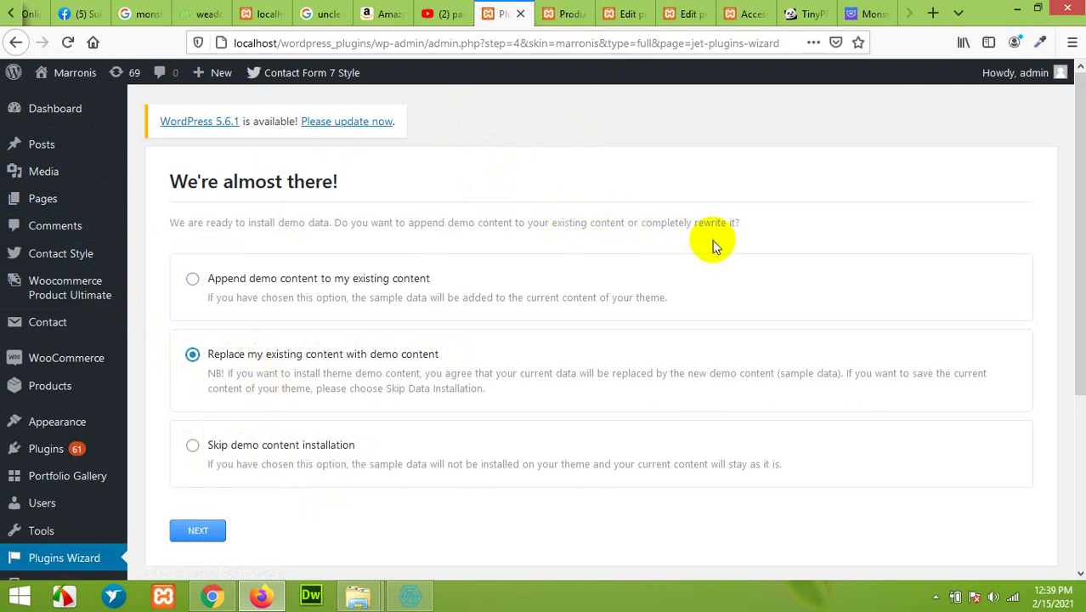
pyautogui.click(194, 532)
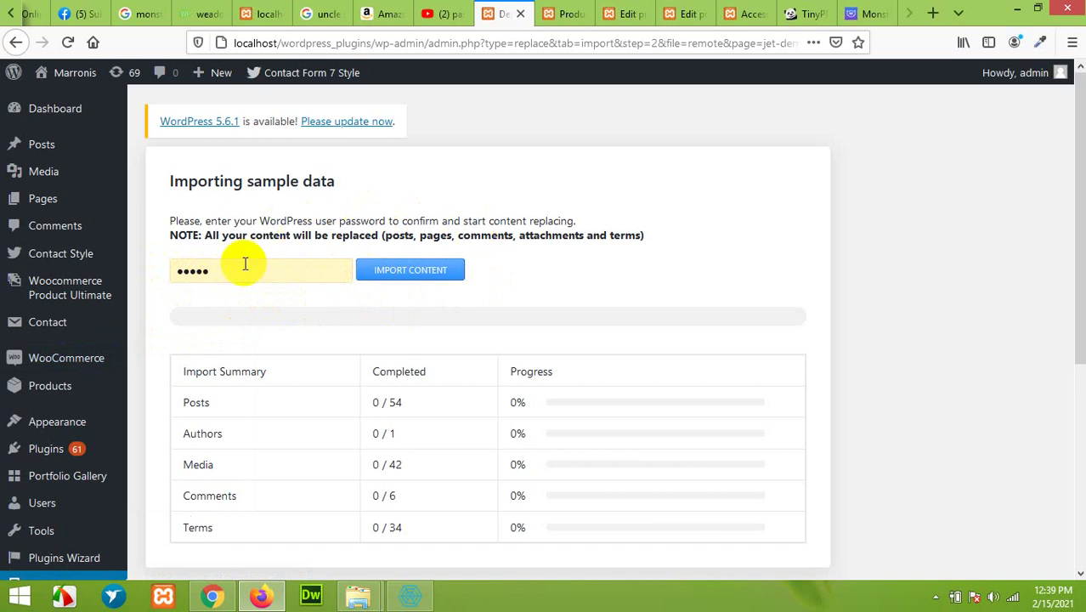
# Import the Marronis demo content (54 posts, 42 media) until the Congratulations screen appears.
pyautogui.click(399, 278)
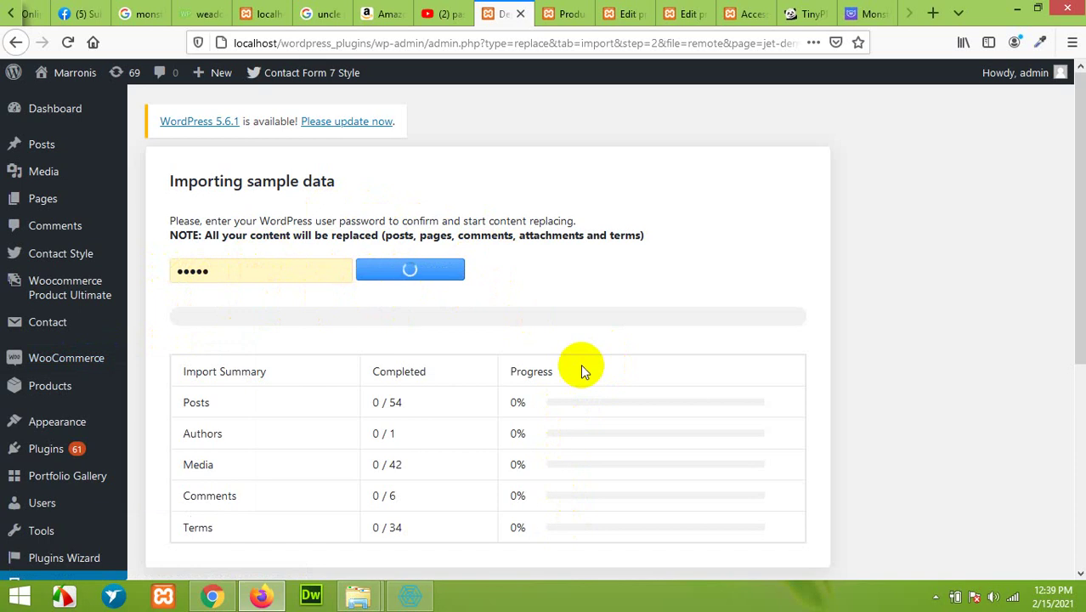
pyautogui.scroll(-4, 575, 367)
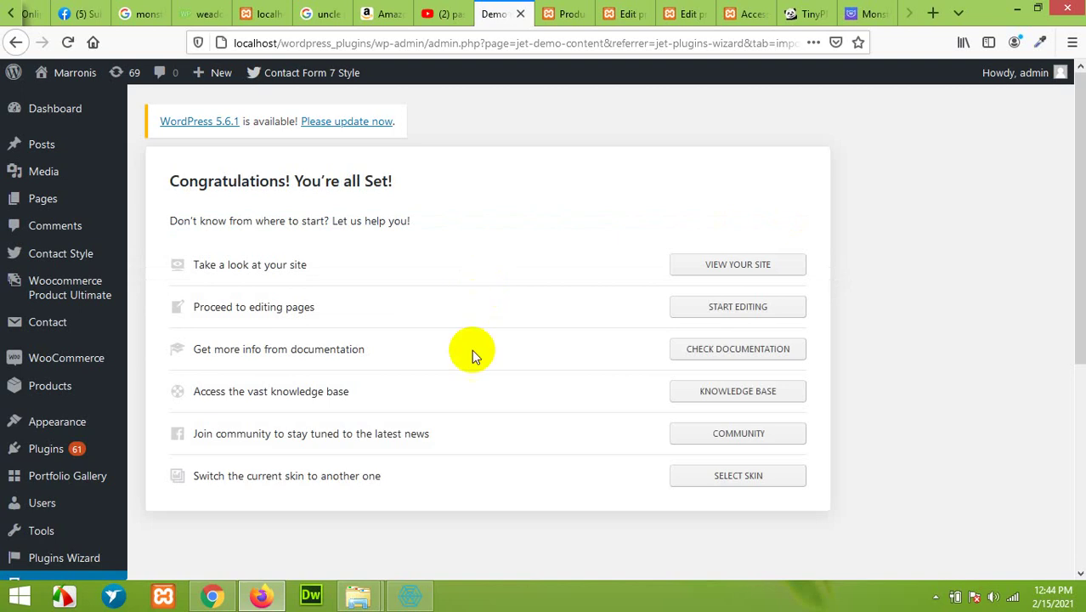
# Load the storefront homepage and browse the Summer Trends banner, Mid Season Sale and category tiles.
pyautogui.click(748, 14)
pyautogui.click(167, 161)
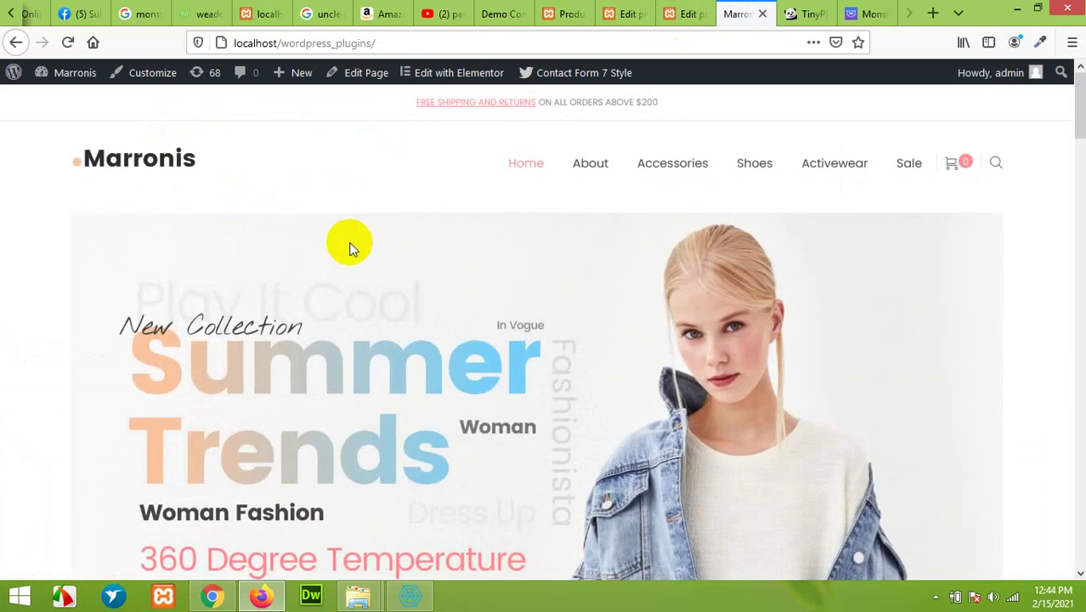
pyautogui.scroll(-12, 480, 337)
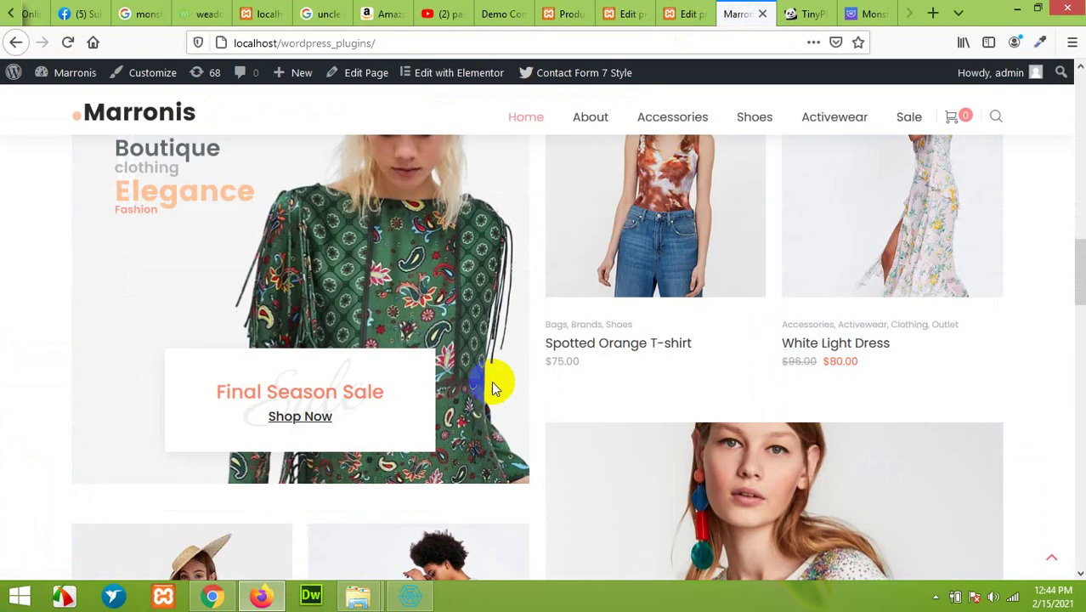
pyautogui.scroll(5, 444, 358)
pyautogui.scroll(-8, 637, 359)
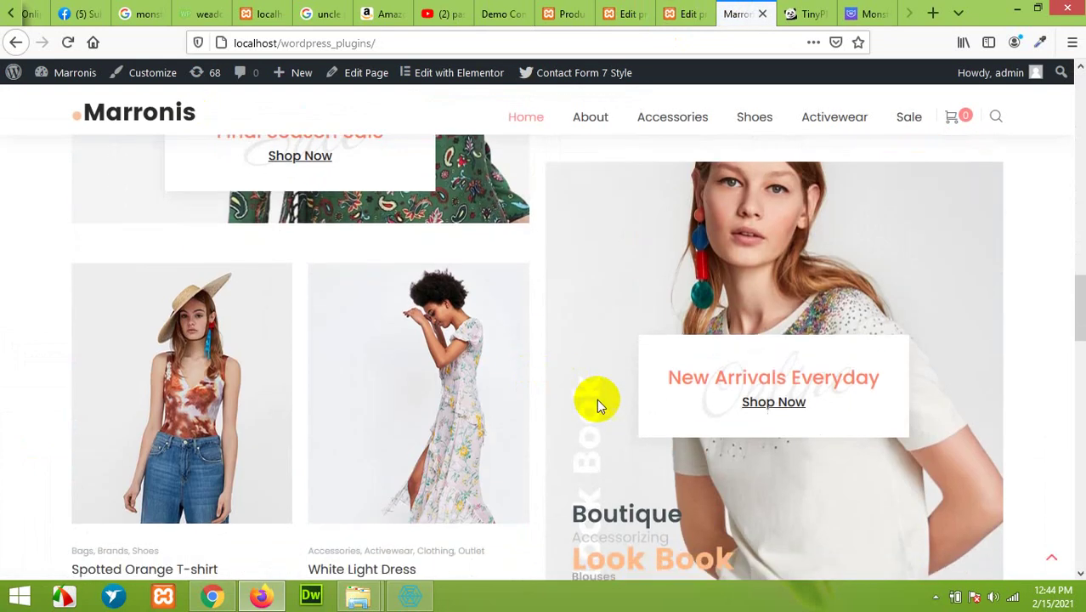
pyautogui.scroll(-10, 572, 392)
pyautogui.scroll(7, 567, 411)
pyautogui.scroll(6, 561, 400)
pyautogui.scroll(-2, 567, 400)
pyautogui.scroll(-4, 552, 394)
pyautogui.scroll(7, 529, 412)
pyautogui.scroll(5, 530, 411)
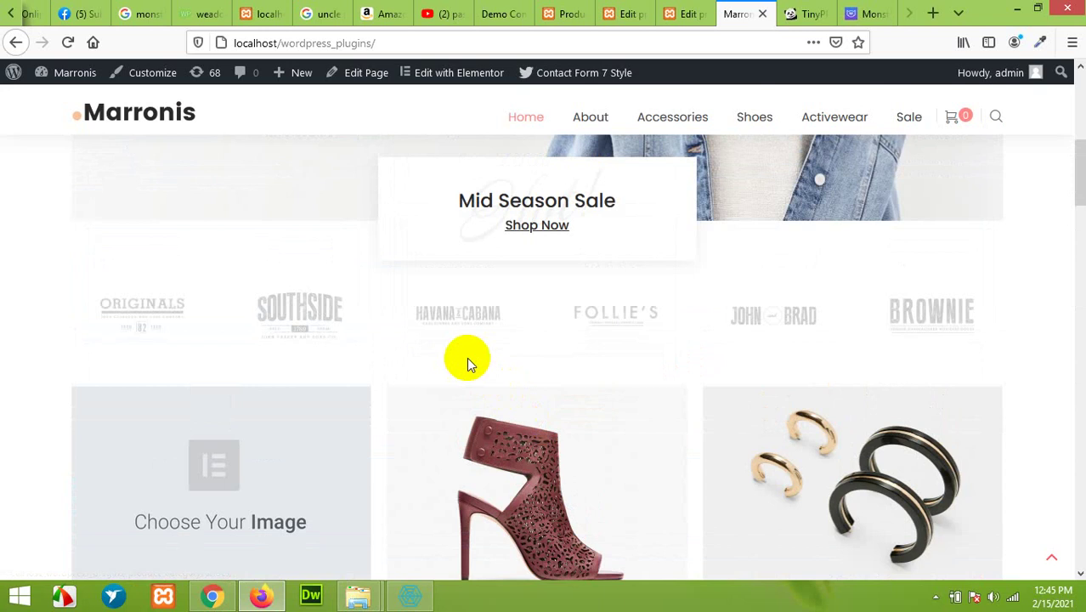
pyautogui.scroll(-4, 391, 370)
pyautogui.scroll(4, 389, 395)
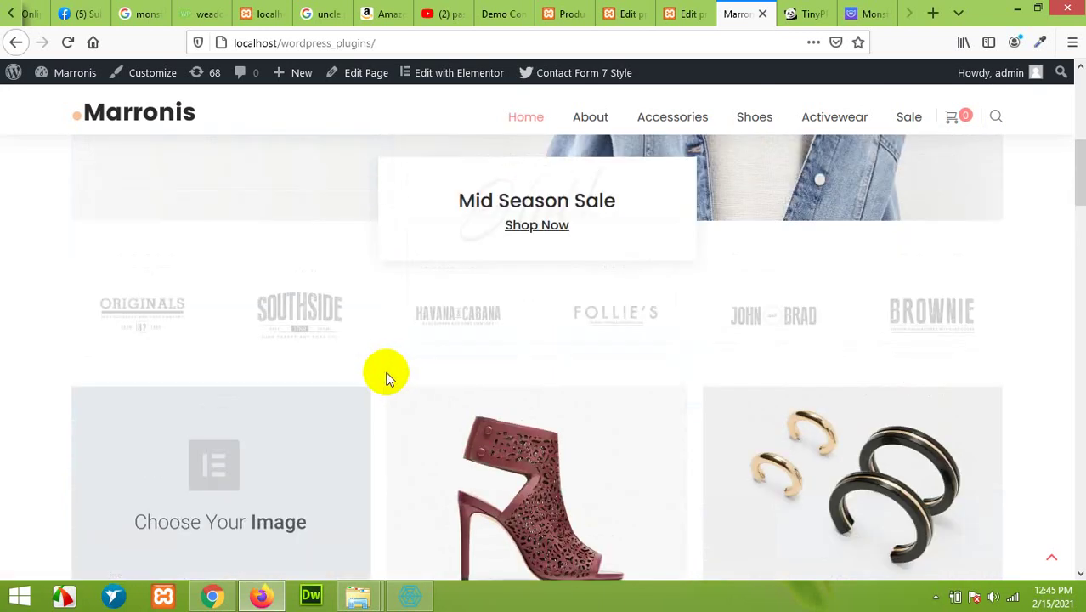
pyautogui.scroll(2, 386, 382)
pyautogui.scroll(4, 379, 405)
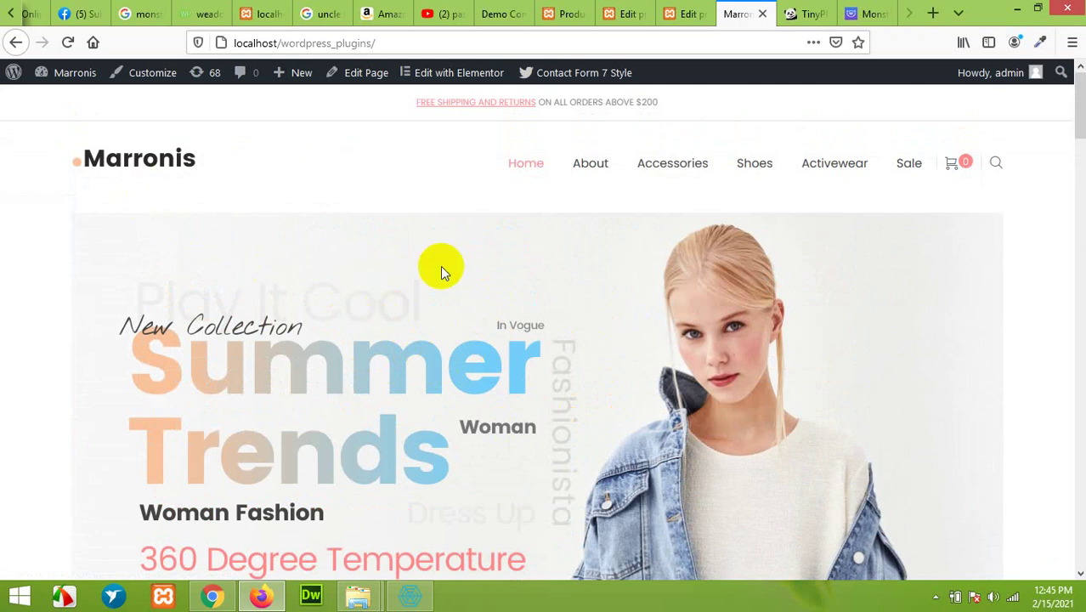
pyautogui.scroll(-6, 833, 306)
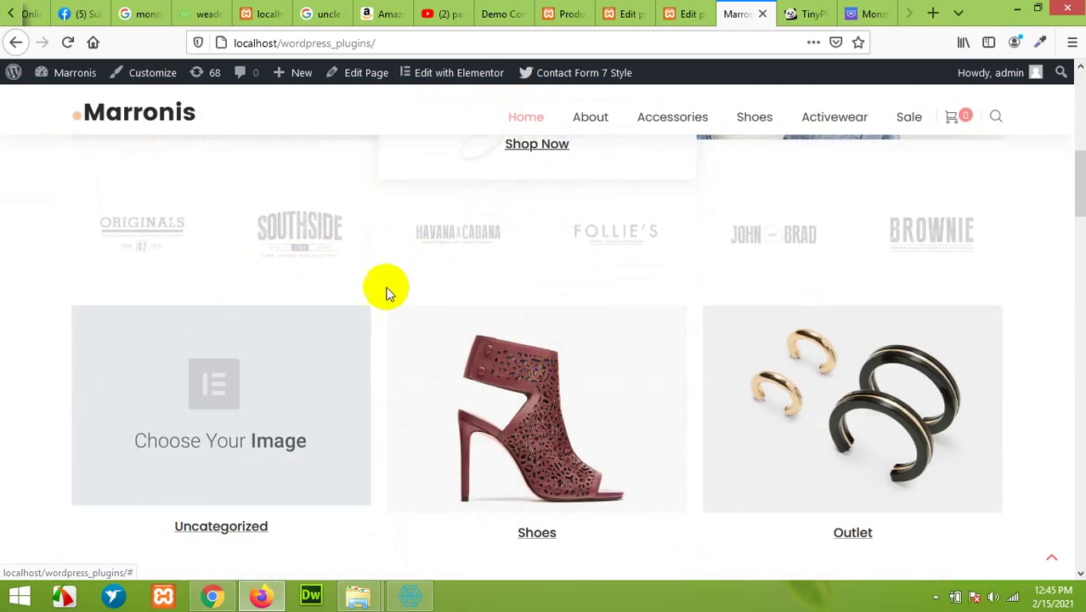
pyautogui.scroll(8, 367, 298)
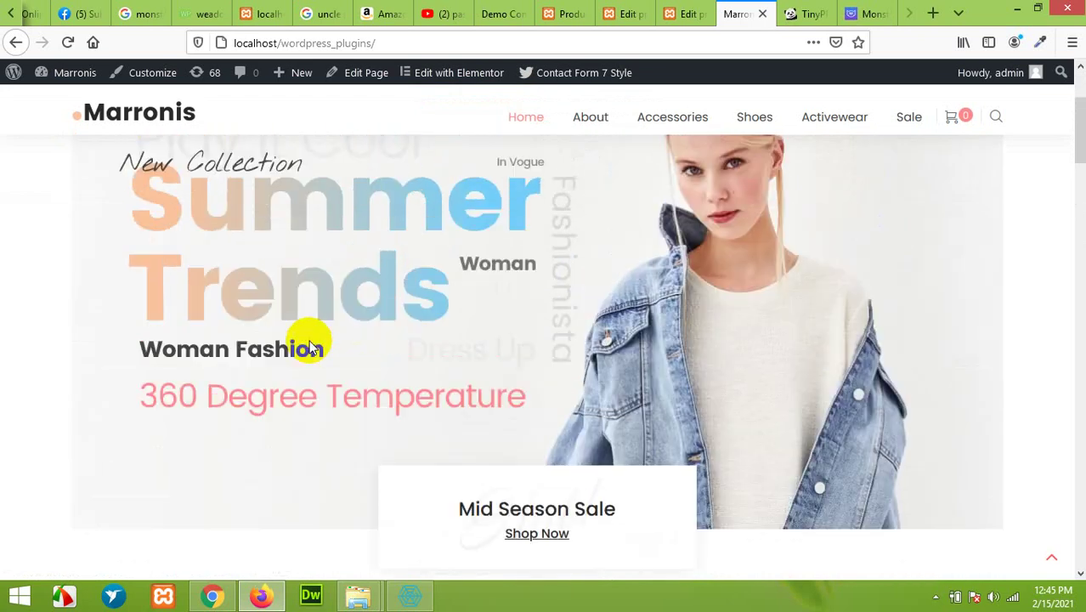